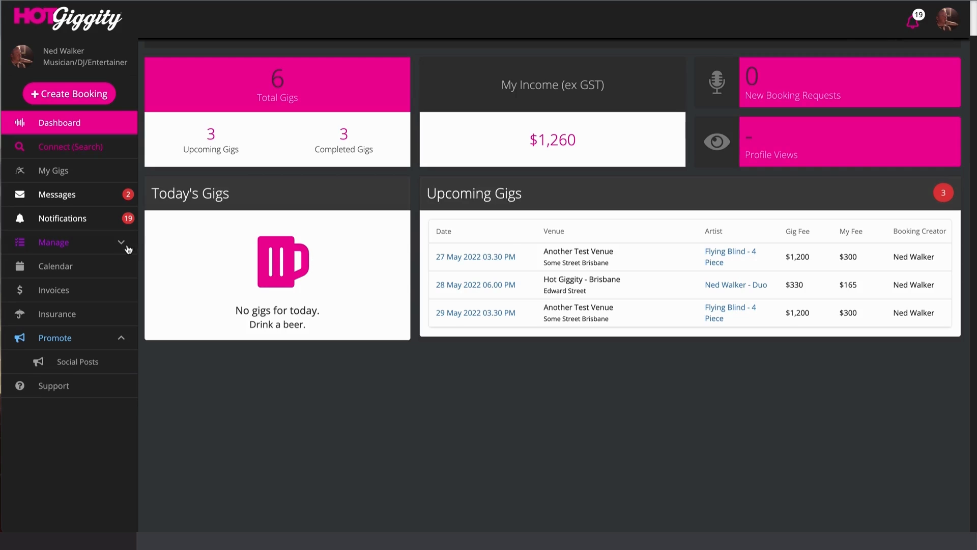
- Open My Profile from the sidebar's Manage section for editing
{"action": "left_click", "coordinate": [123, 243]}
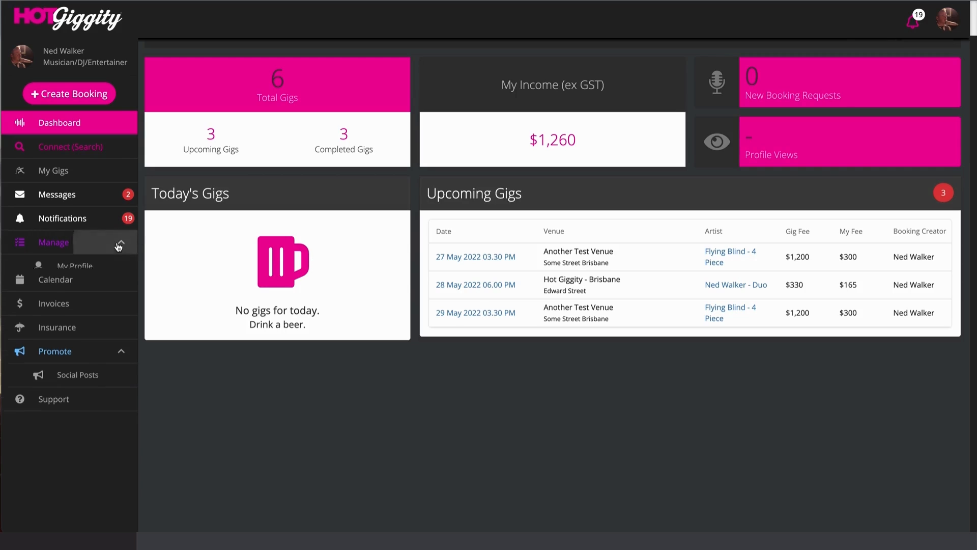
{"action": "left_click", "coordinate": [98, 268]}
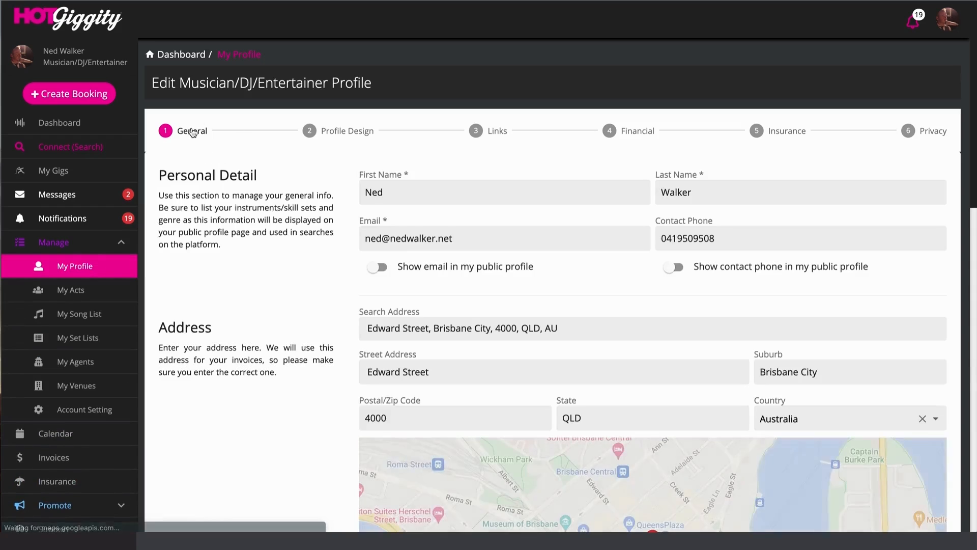
{"action": "left_click_drag", "start_coordinate": [216, 87], "coordinate": [354, 85]}
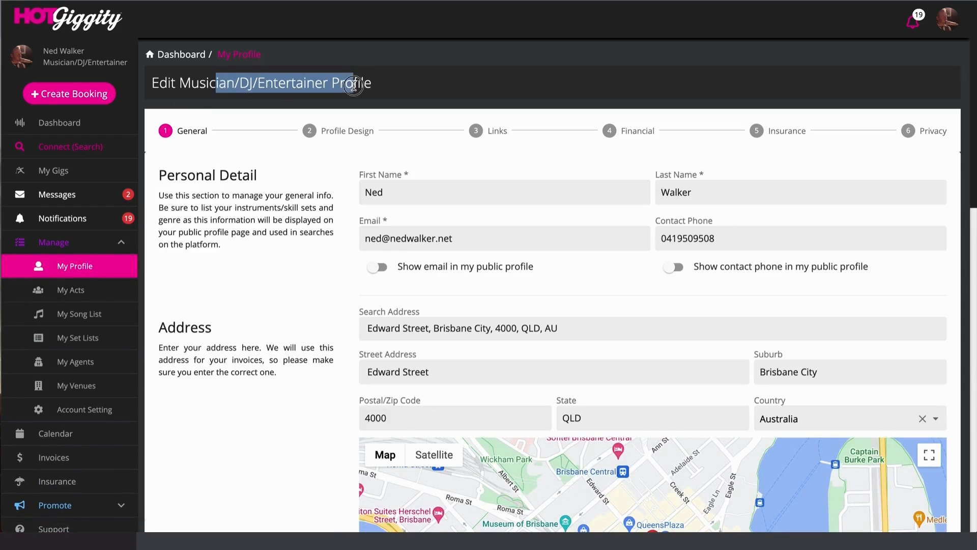
{"action": "left_click", "coordinate": [382, 83]}
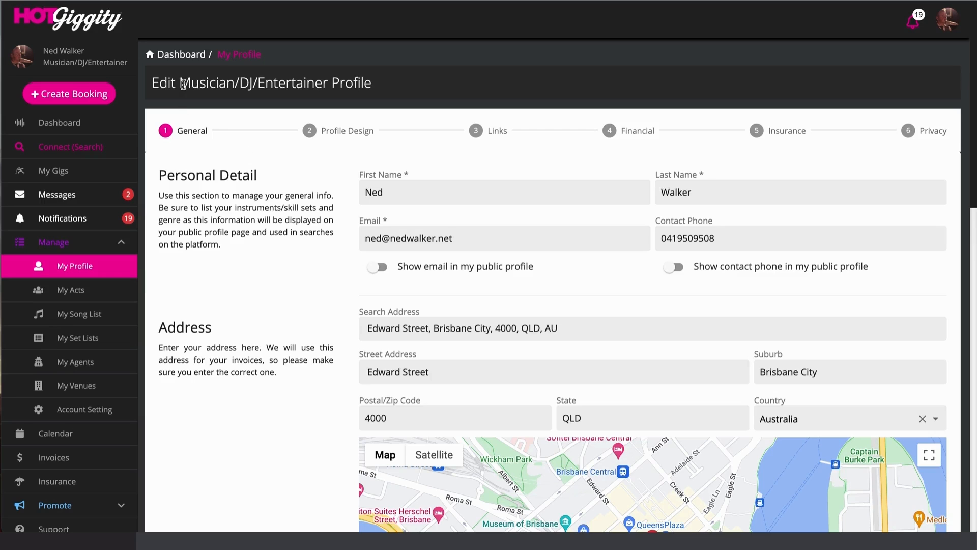
{"action": "left_click_drag", "start_coordinate": [179, 83], "coordinate": [364, 83]}
{"action": "left_click", "coordinate": [258, 248]}
- Go to My Acts and open the Flying Blind - 4 Piece card for editing
{"action": "left_click", "coordinate": [70, 289]}
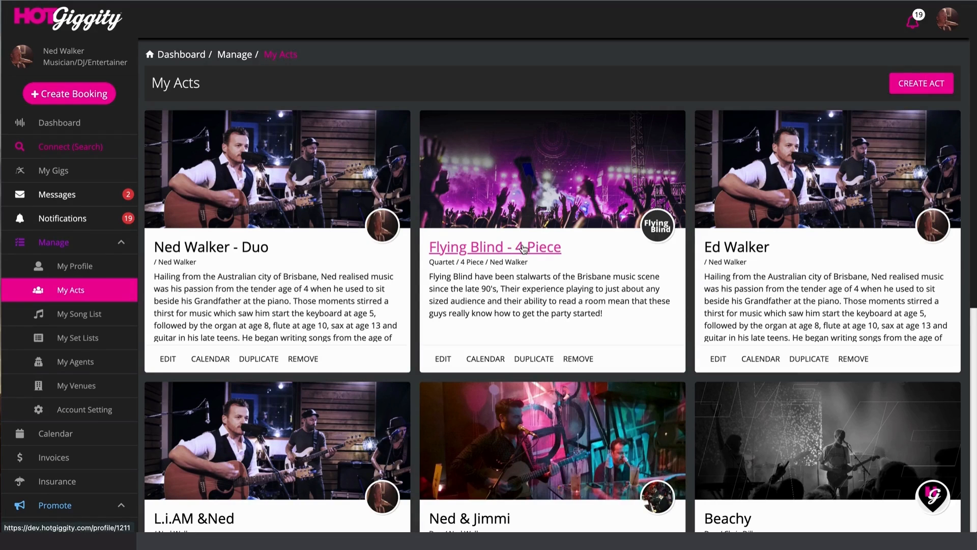
{"action": "left_click", "coordinate": [443, 358]}
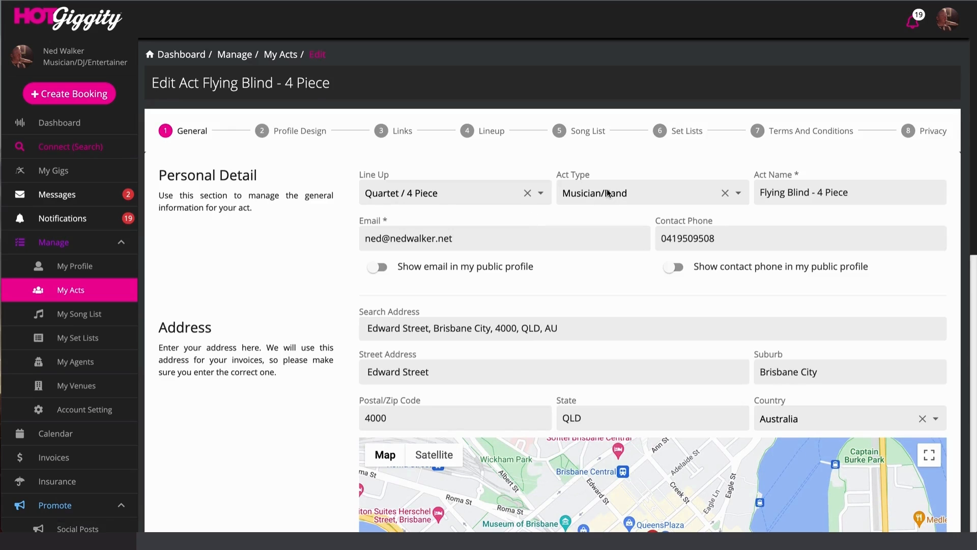
- Keep Musician/Band as the act type in the Act Type dropdown
{"action": "left_click", "coordinate": [741, 194]}
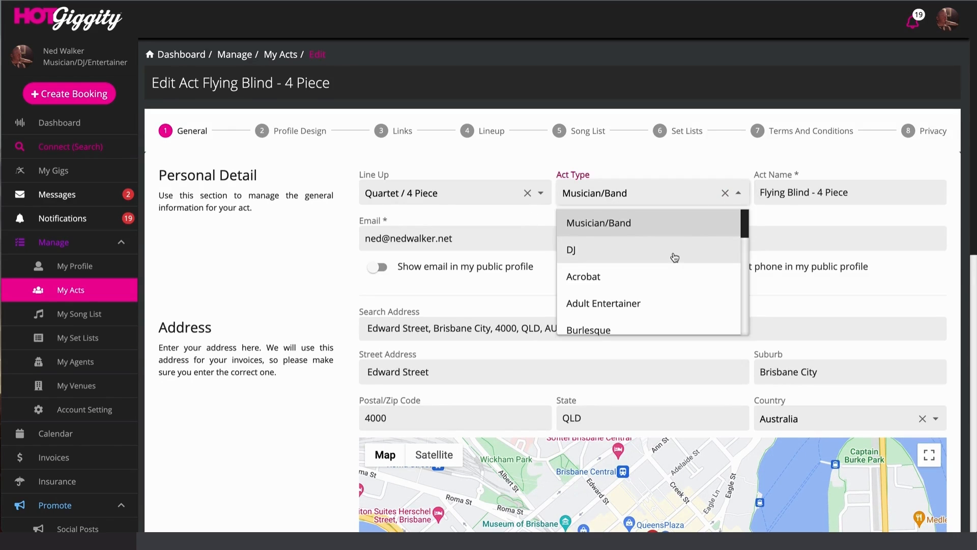
{"action": "scroll", "coordinate": [675, 257], "scroll_direction": "down", "scroll_amount": 5}
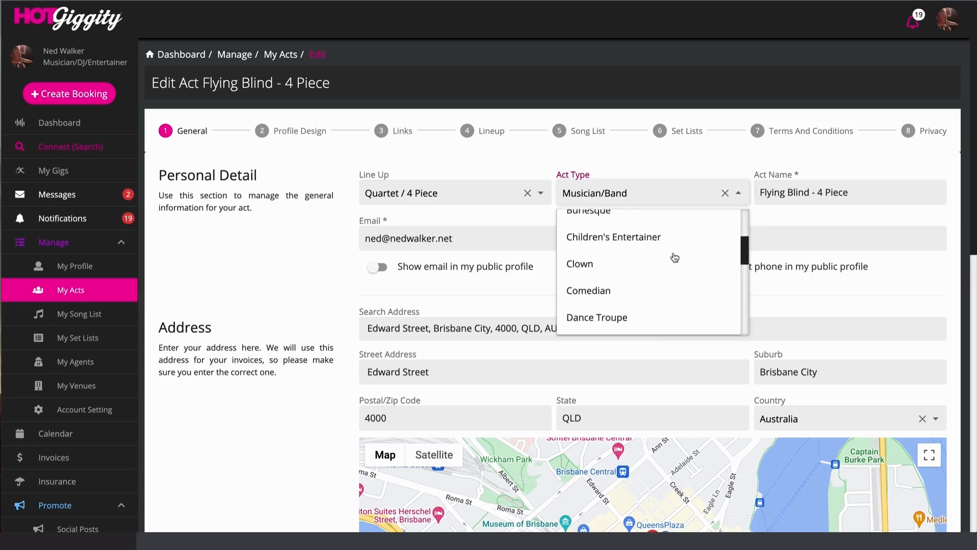
{"action": "scroll", "coordinate": [674, 257], "scroll_direction": "down", "scroll_amount": 4}
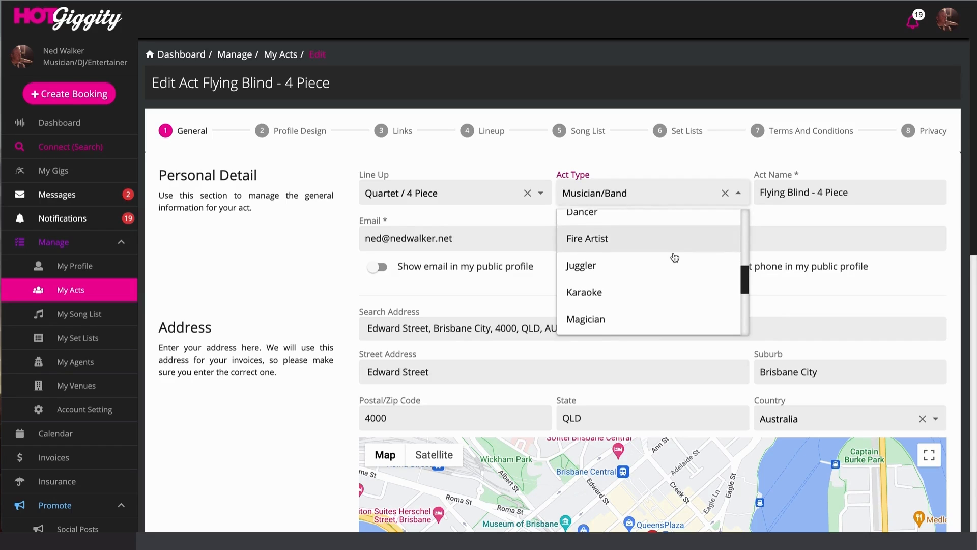
{"action": "scroll", "coordinate": [677, 255], "scroll_direction": "up", "scroll_amount": 9}
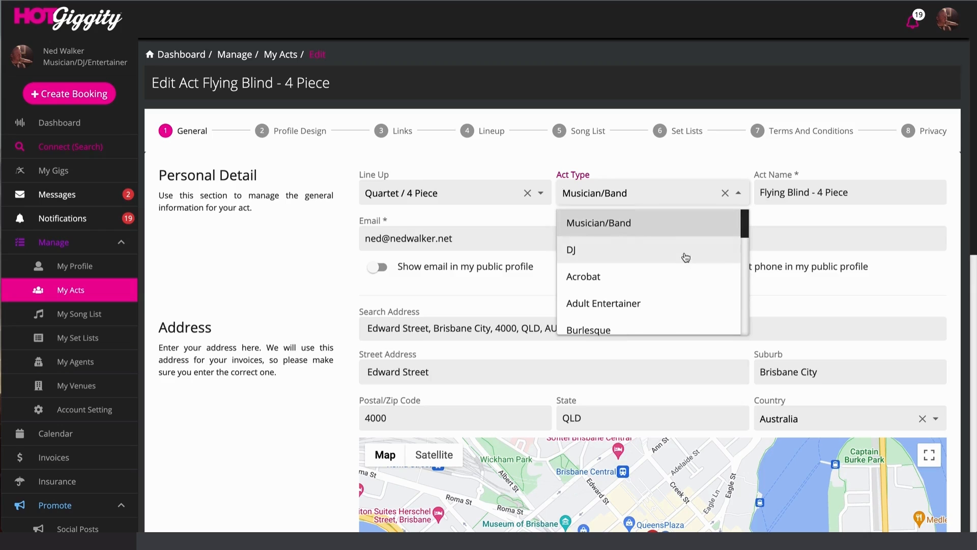
{"action": "left_click", "coordinate": [630, 225]}
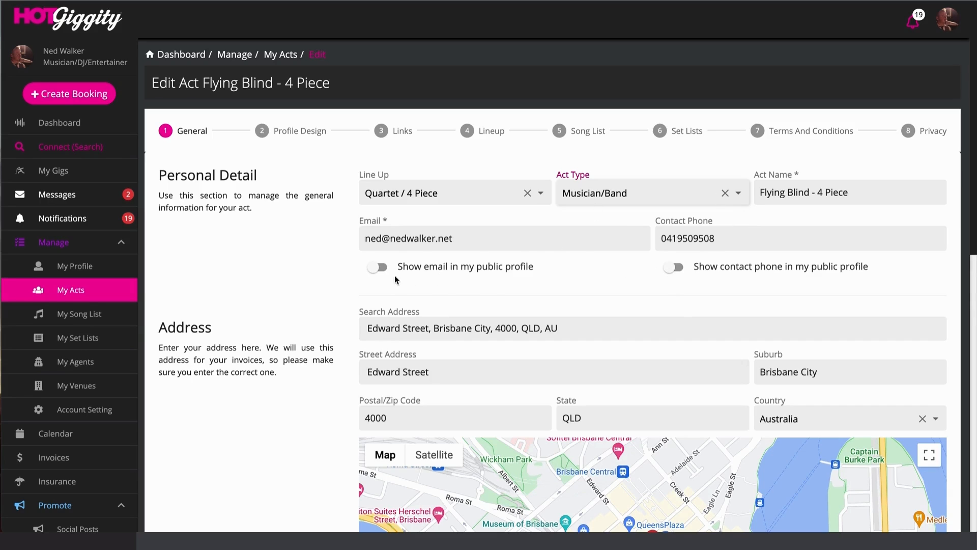
- Turn on Show email and Show contact phone, then scroll down to the Bio
{"action": "left_click", "coordinate": [375, 268]}
{"action": "left_click", "coordinate": [671, 267]}
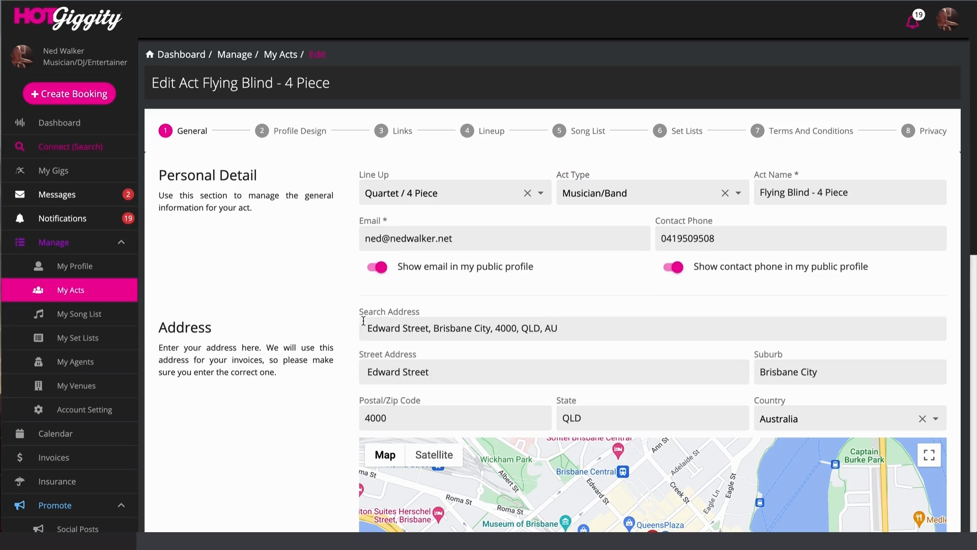
{"action": "scroll", "coordinate": [559, 382], "scroll_direction": "down", "scroll_amount": 3}
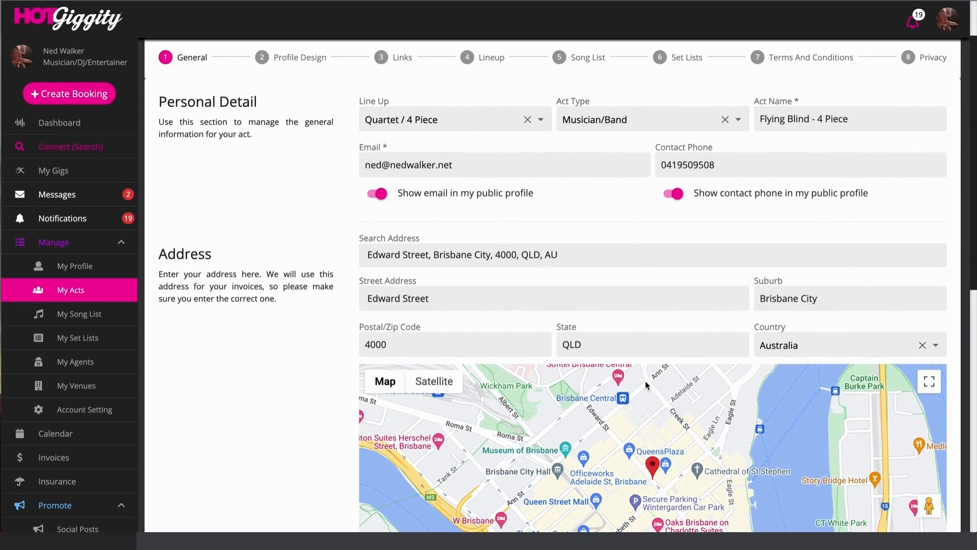
{"action": "scroll", "coordinate": [627, 383], "scroll_direction": "down", "scroll_amount": 2}
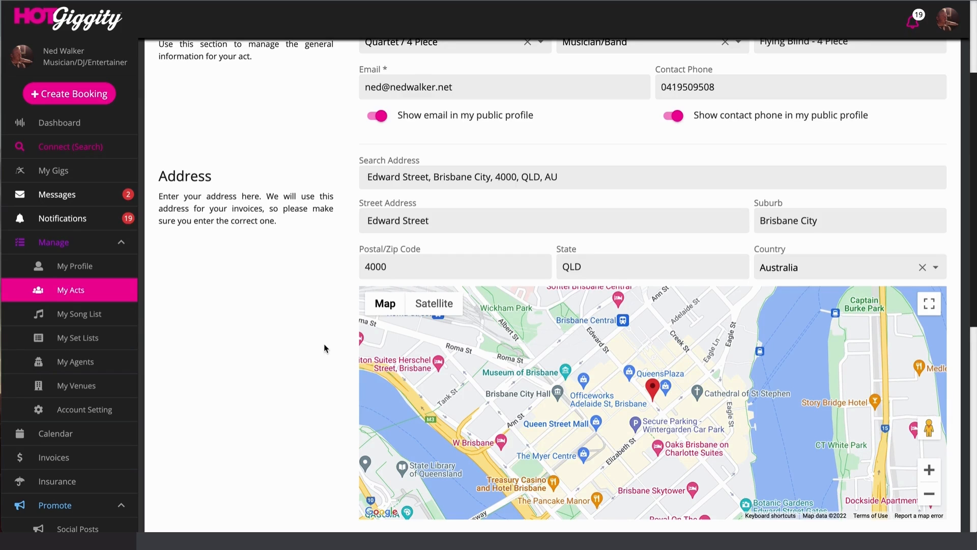
{"action": "scroll", "coordinate": [325, 348], "scroll_direction": "down", "scroll_amount": 1}
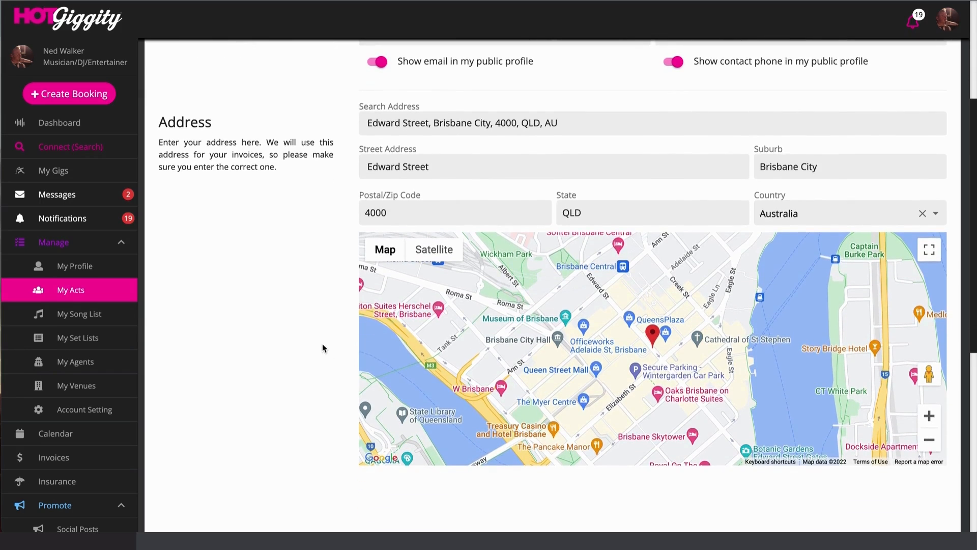
{"action": "scroll", "coordinate": [323, 345], "scroll_direction": "down", "scroll_amount": 1}
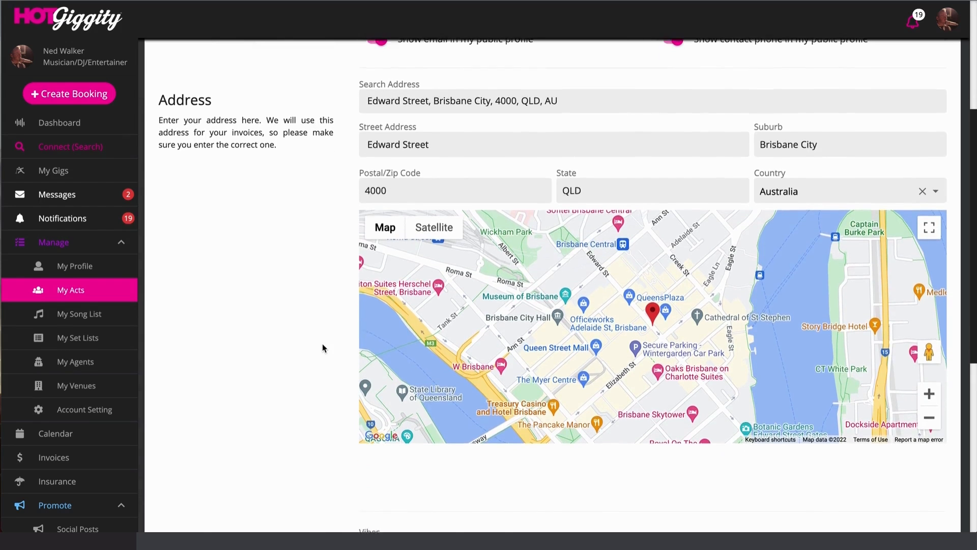
{"action": "scroll", "coordinate": [322, 343], "scroll_direction": "down", "scroll_amount": 4}
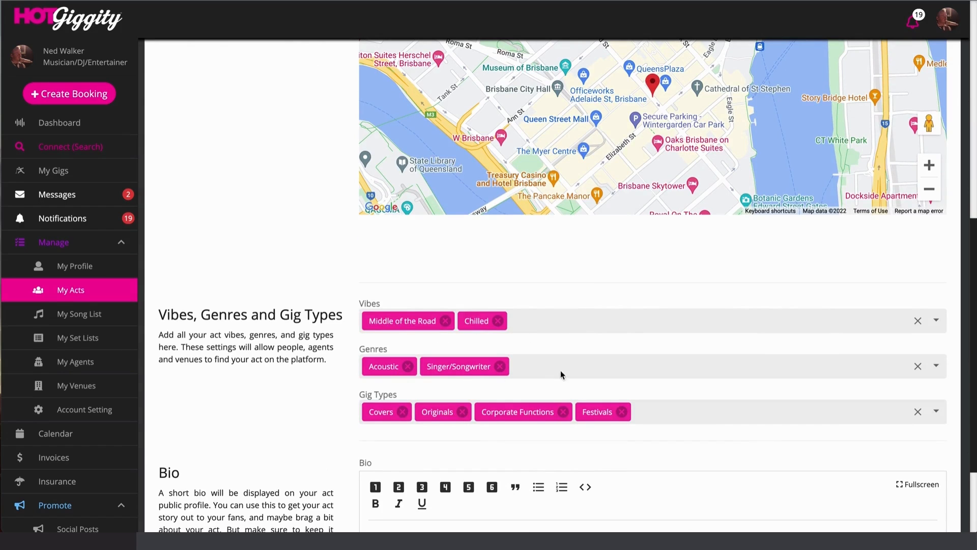
{"action": "scroll", "coordinate": [535, 410], "scroll_direction": "down", "scroll_amount": 3}
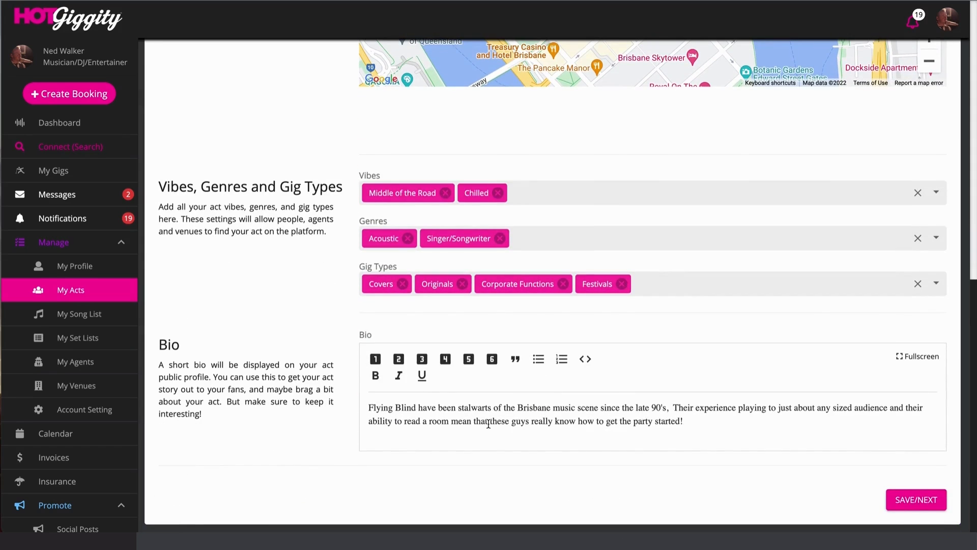
- Save the general details and scroll through the Profile Design step
{"action": "left_click", "coordinate": [904, 510]}
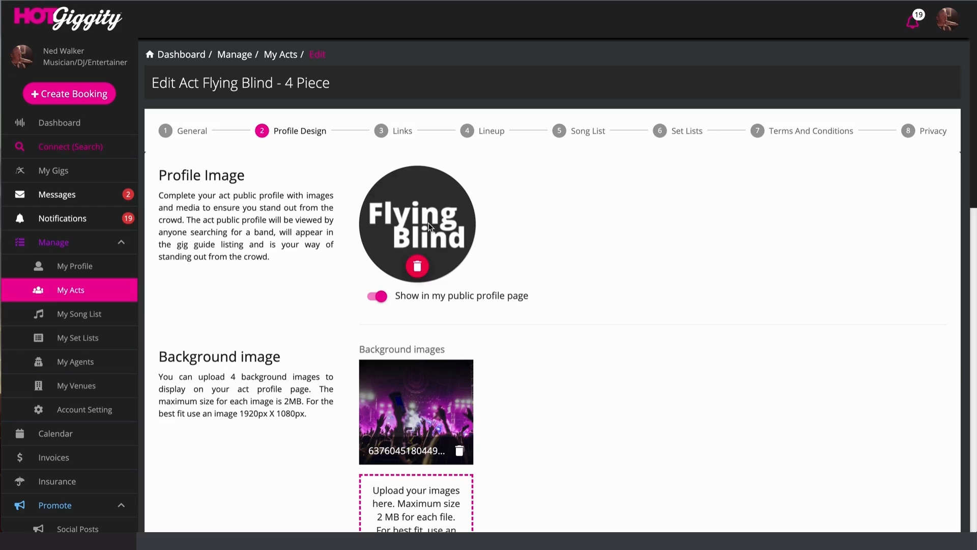
{"action": "scroll", "coordinate": [624, 300], "scroll_direction": "down", "scroll_amount": 1}
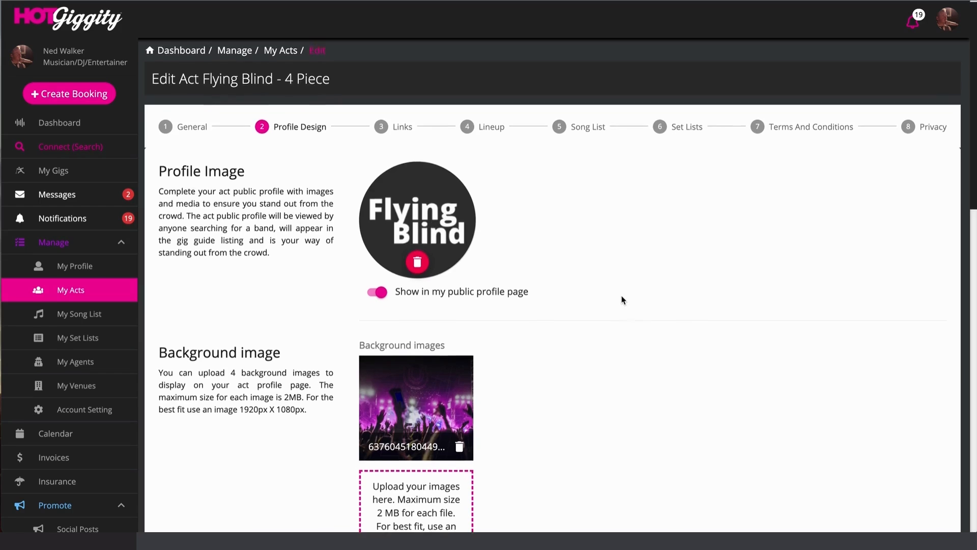
{"action": "scroll", "coordinate": [624, 300], "scroll_direction": "down", "scroll_amount": 2}
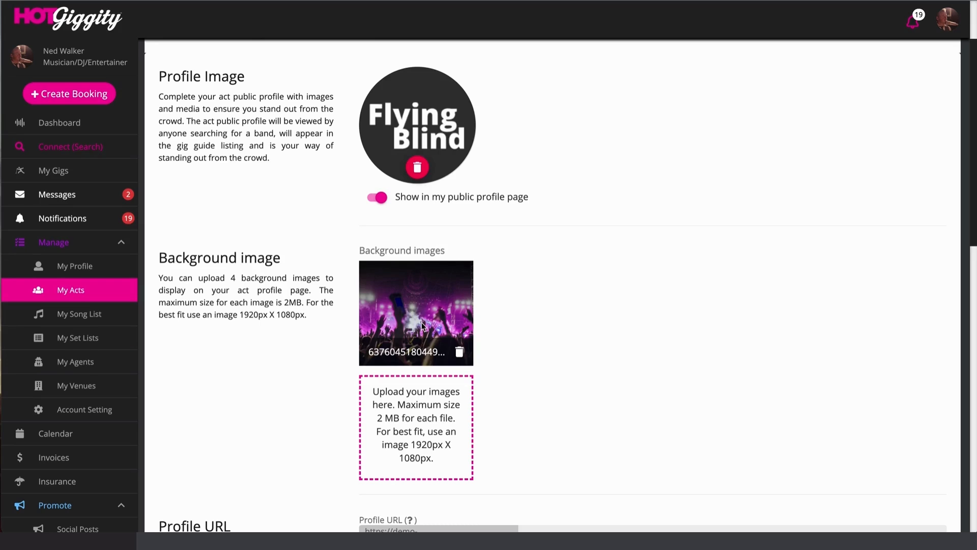
{"action": "scroll", "coordinate": [422, 326], "scroll_direction": "down", "scroll_amount": 3}
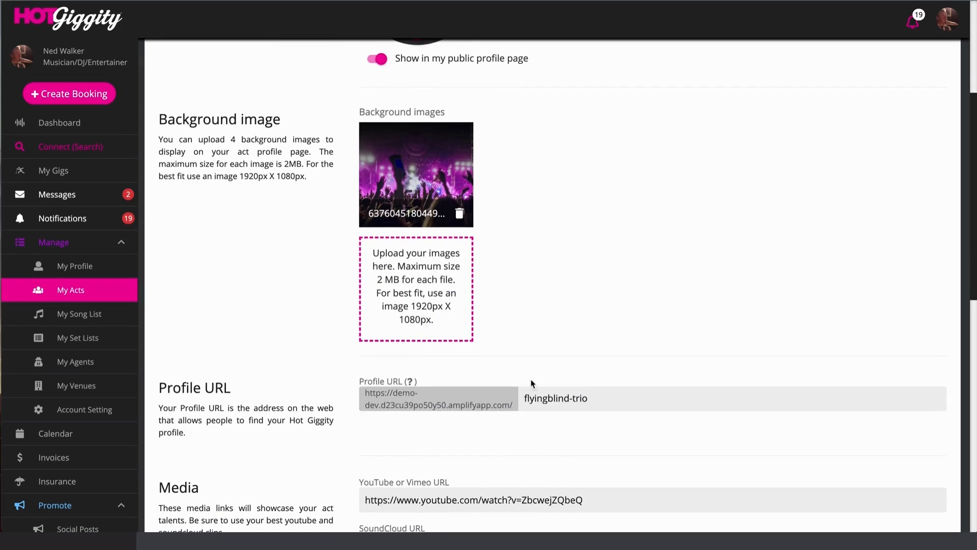
{"action": "scroll", "coordinate": [532, 382], "scroll_direction": "down", "scroll_amount": 5}
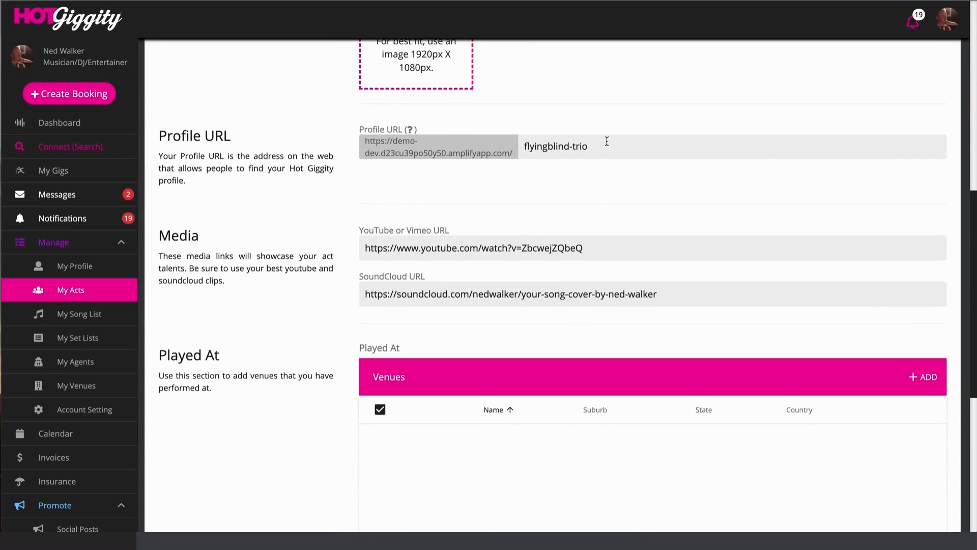
- Inspect the Profile URL field, selecting its fixed prefix and the flyingblind-trio name
{"action": "left_click_drag", "start_coordinate": [394, 141], "coordinate": [507, 174]}
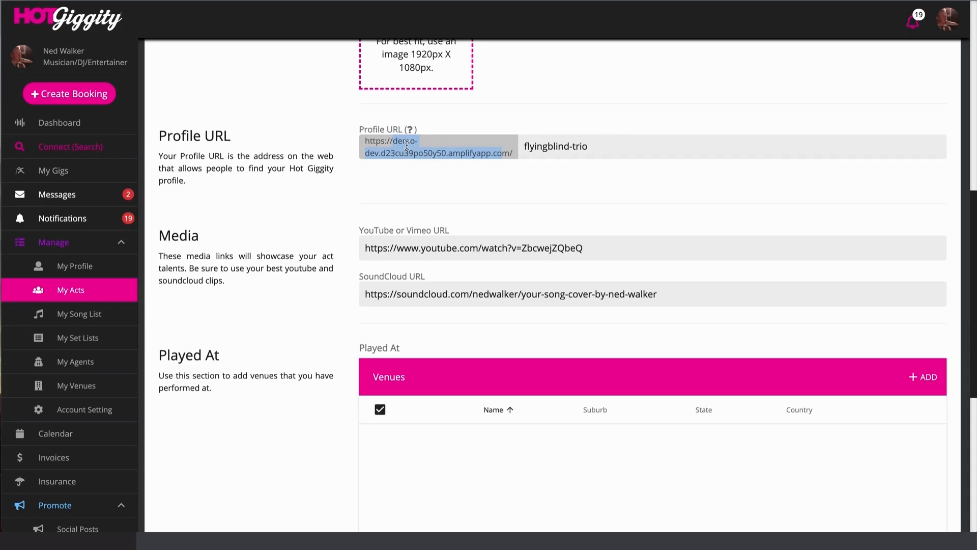
{"action": "left_click", "coordinate": [601, 146]}
{"action": "left_click_drag", "start_coordinate": [615, 142], "coordinate": [526, 146]}
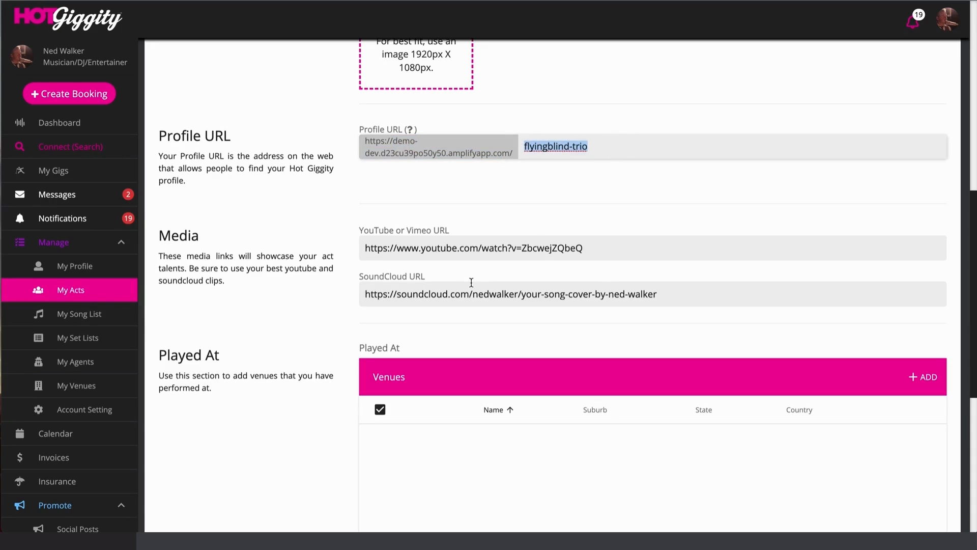
{"action": "left_click", "coordinate": [621, 146]}
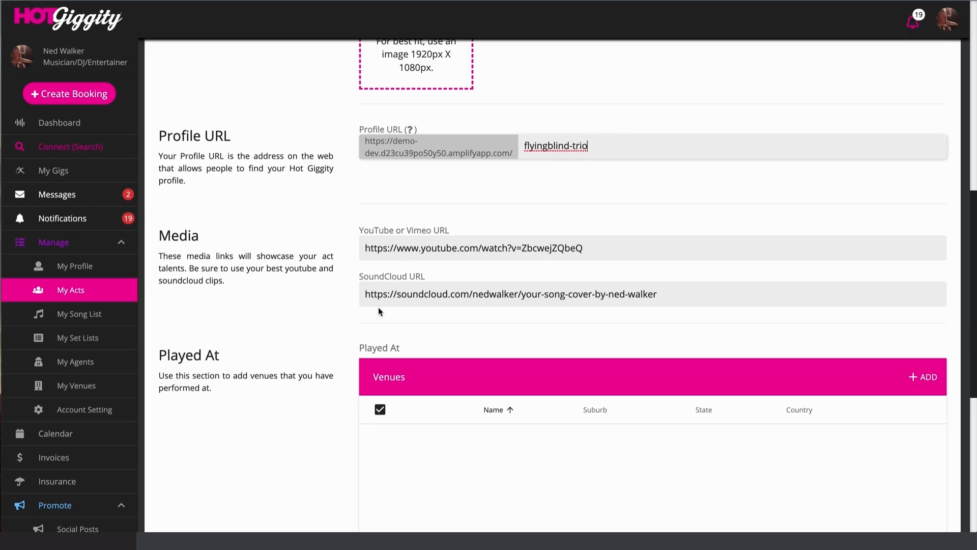
{"action": "scroll", "coordinate": [648, 303], "scroll_direction": "down", "scroll_amount": 2}
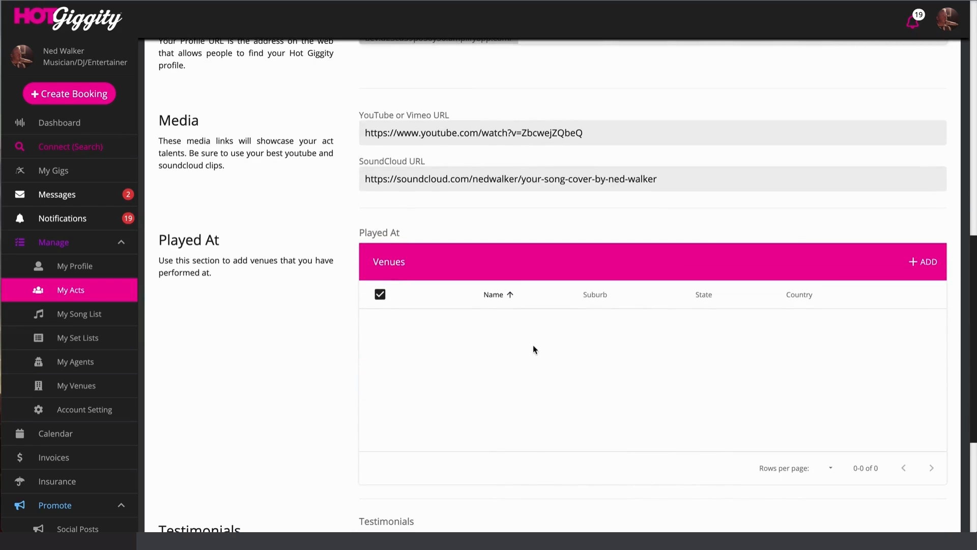
{"action": "scroll", "coordinate": [533, 345], "scroll_direction": "down", "scroll_amount": 4}
- Save the profile design and select the full iframe embed code on the Links step
{"action": "left_click", "coordinate": [899, 502]}
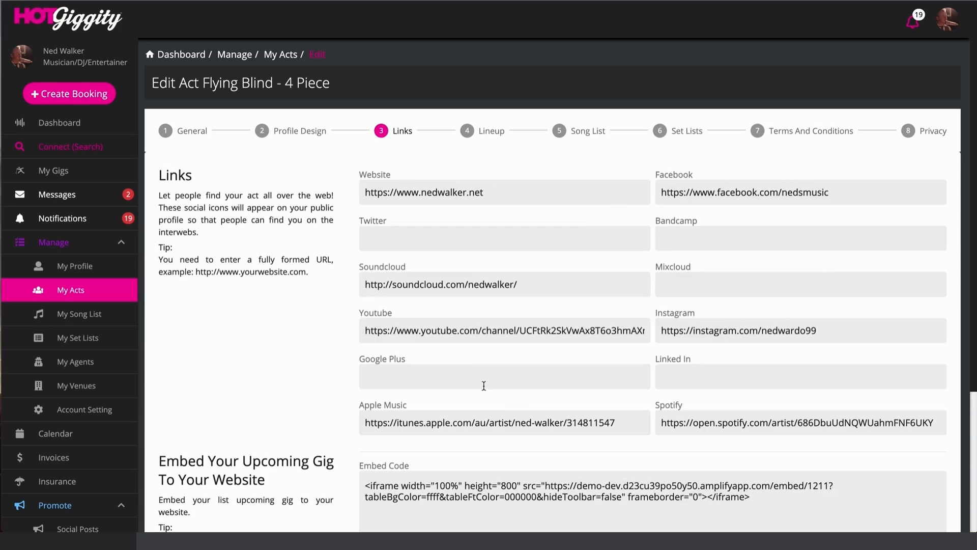
{"action": "scroll", "coordinate": [484, 385], "scroll_direction": "down", "scroll_amount": 1}
{"action": "scroll", "coordinate": [696, 272], "scroll_direction": "down", "scroll_amount": 4}
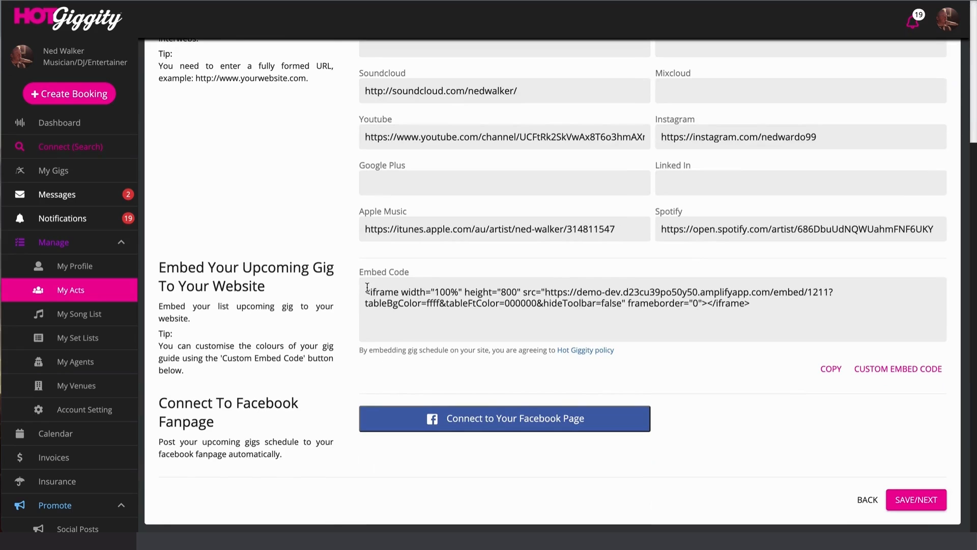
{"action": "left_click_drag", "start_coordinate": [367, 288], "coordinate": [753, 304]}
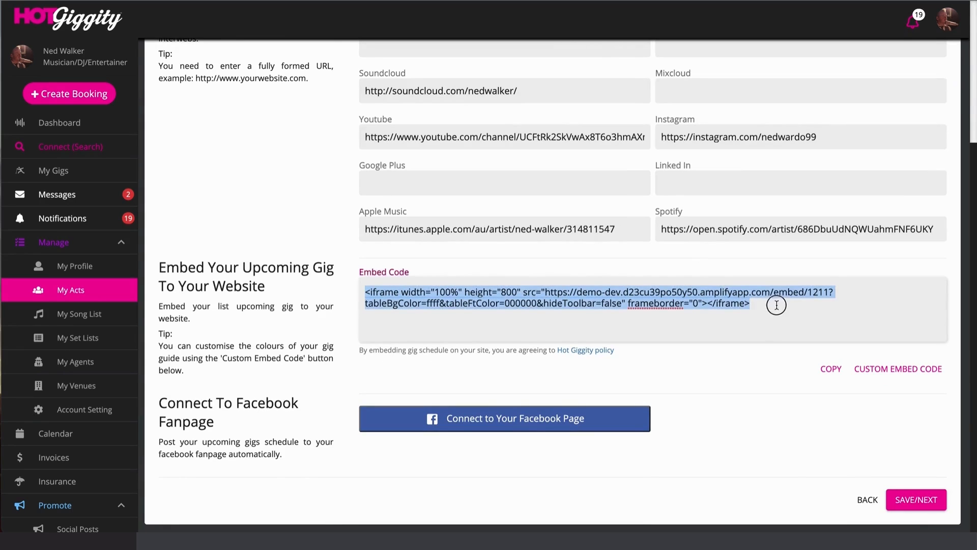
- Set the custom embed background to 1a1919 and font colour to 928e8e, then save
{"action": "left_click", "coordinate": [862, 372]}
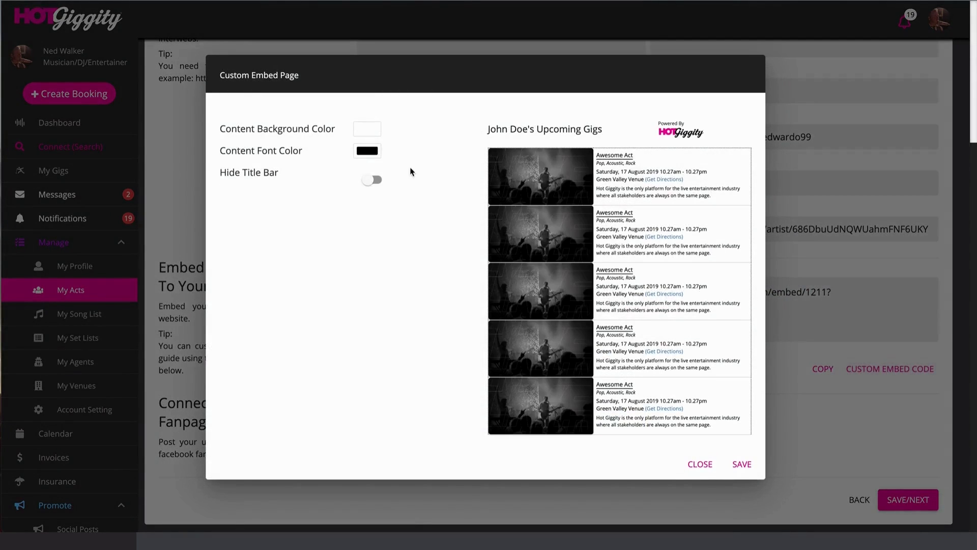
{"action": "left_click", "coordinate": [376, 133]}
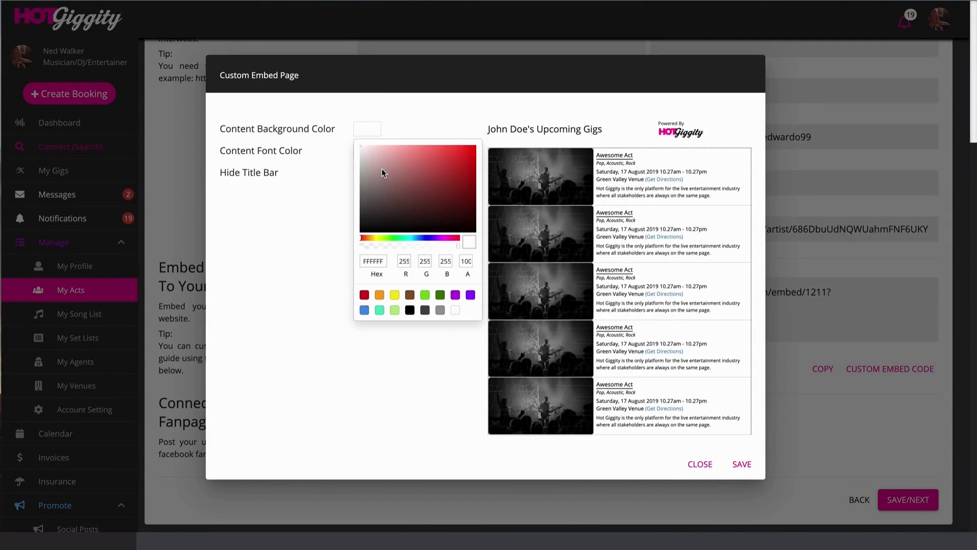
{"action": "left_click", "coordinate": [366, 231]}
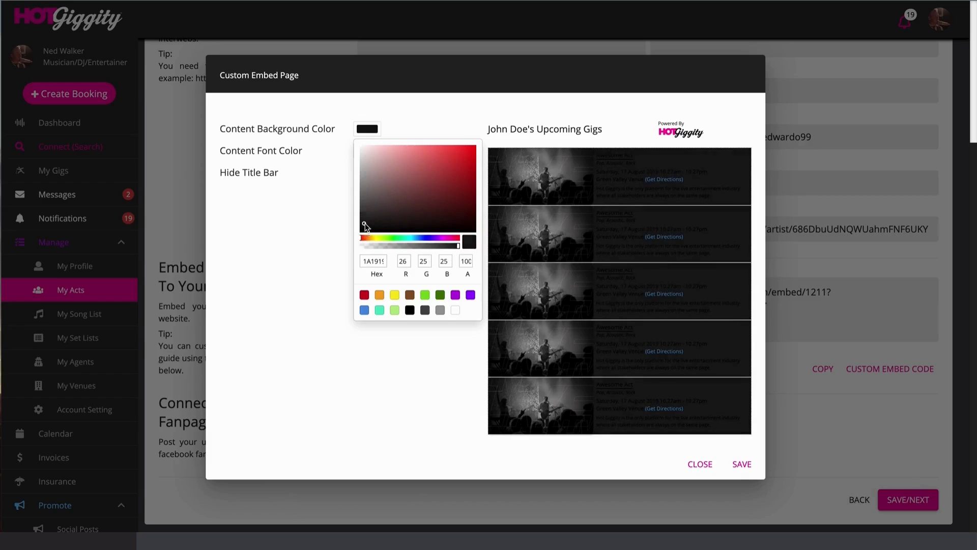
{"action": "left_click", "coordinate": [362, 169]}
{"action": "left_click", "coordinate": [366, 150]}
{"action": "left_click", "coordinate": [363, 207]}
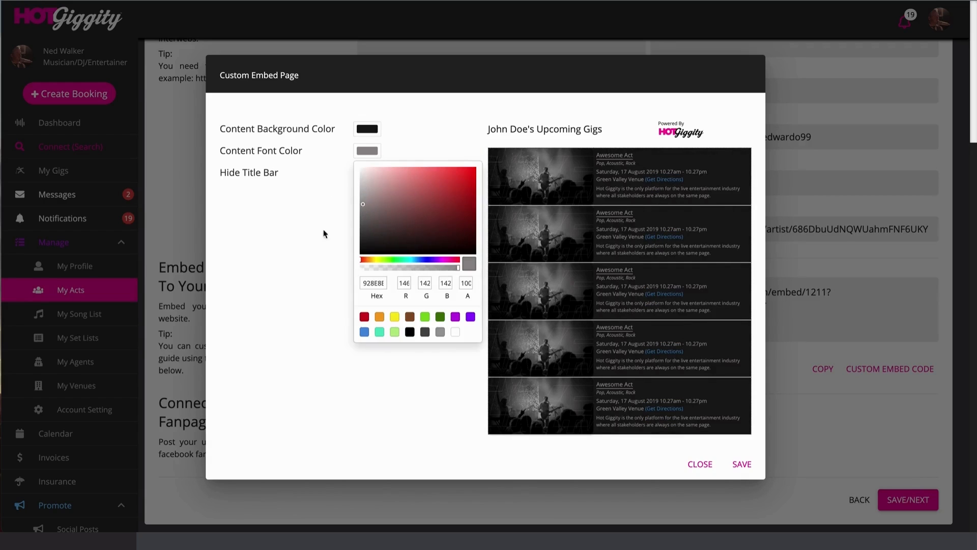
{"action": "left_click", "coordinate": [324, 232]}
{"action": "left_click", "coordinate": [742, 464]}
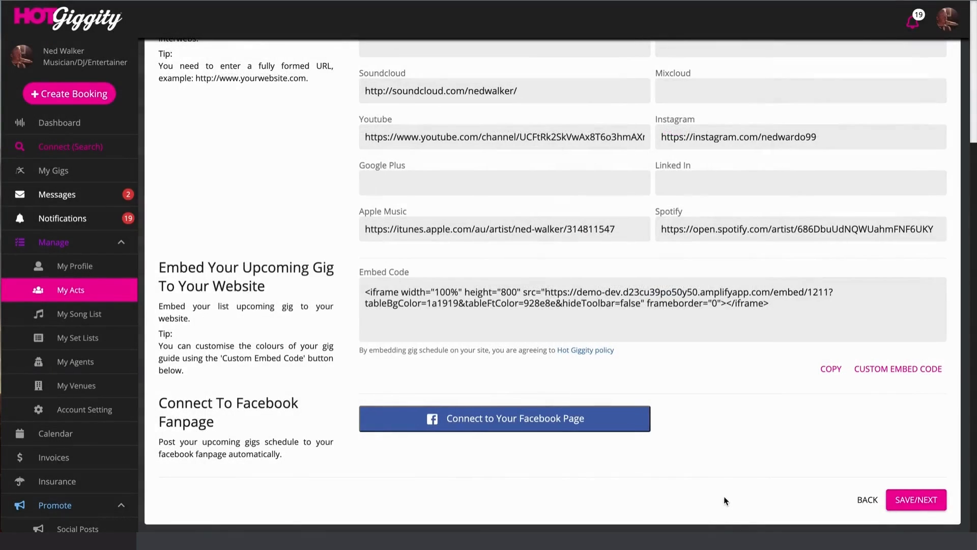
{"action": "left_click", "coordinate": [560, 300]}
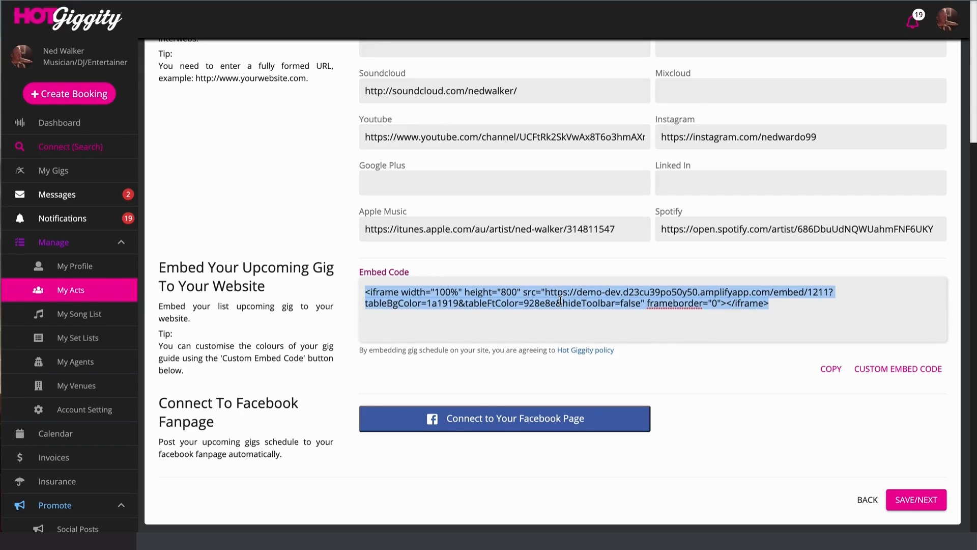
{"action": "left_click", "coordinate": [315, 359]}
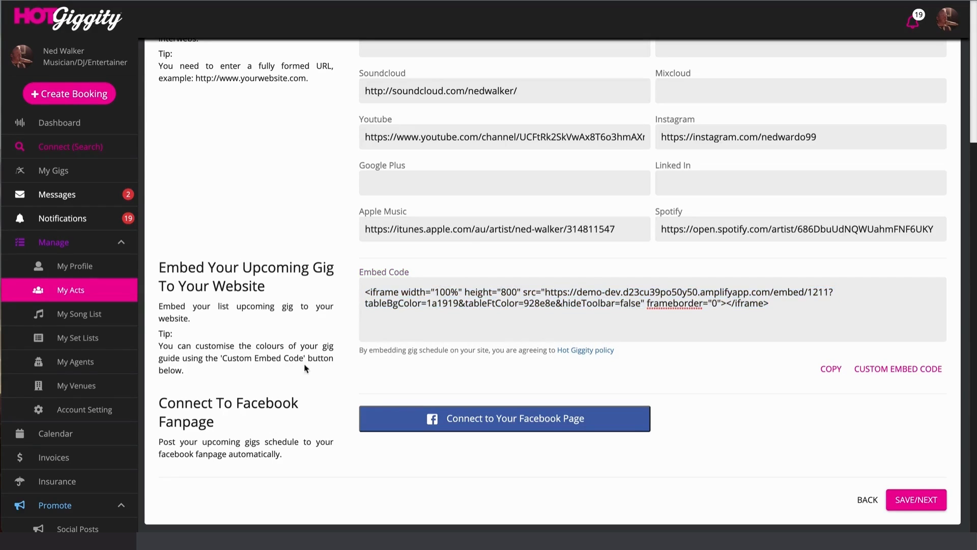
{"action": "left_click", "coordinate": [530, 432]}
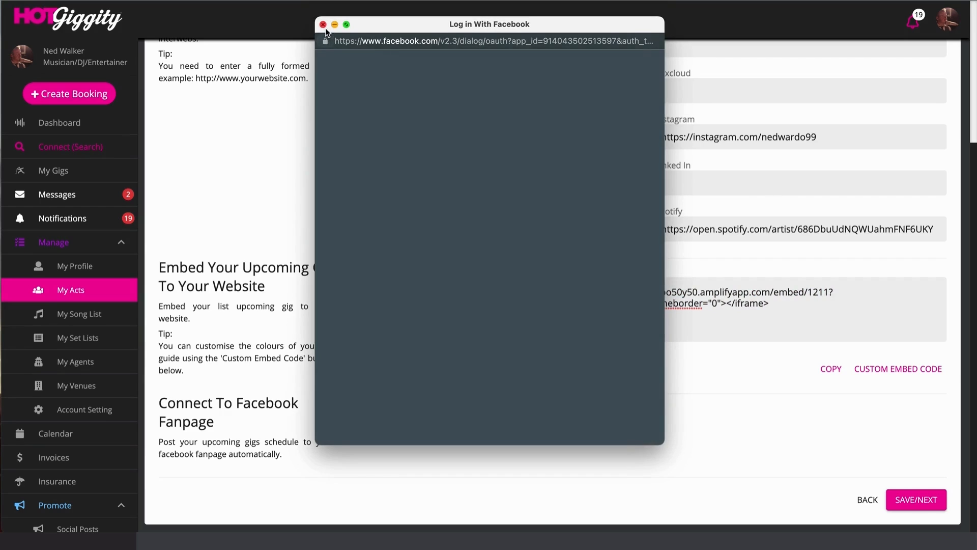
{"action": "left_click", "coordinate": [323, 25]}
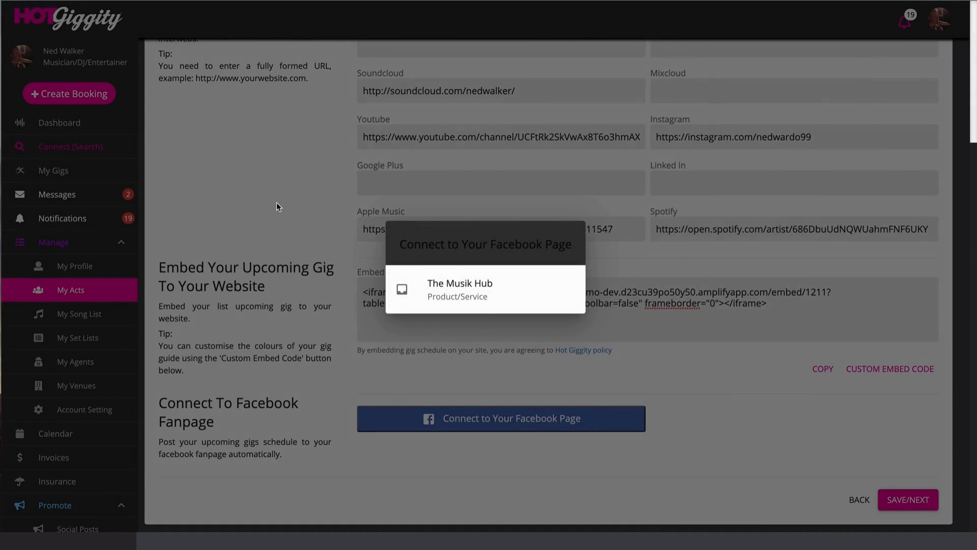
{"action": "left_click", "coordinate": [276, 204]}
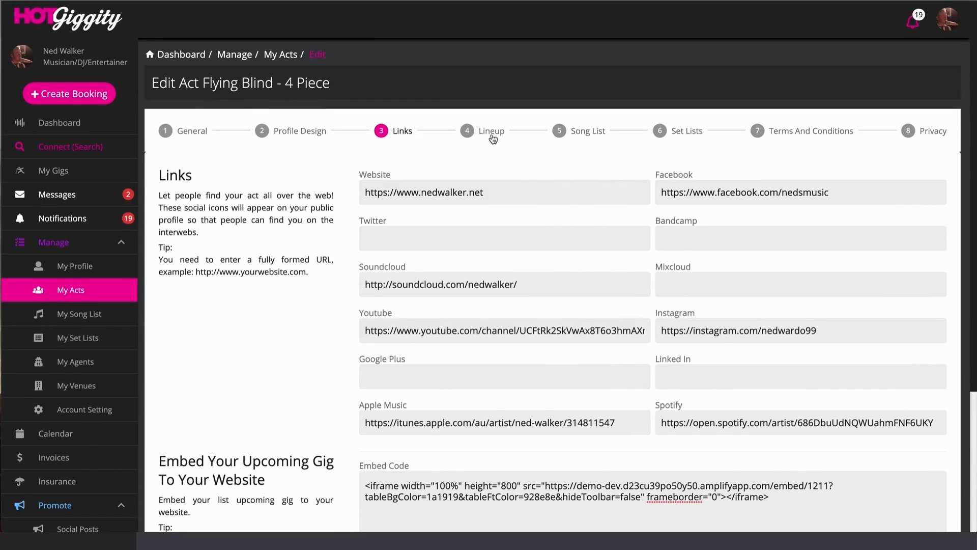
{"action": "scroll", "coordinate": [826, 367], "scroll_direction": "down", "scroll_amount": 5}
- Save the links and scroll the Lineup step down to the Drum Kit section
{"action": "left_click", "coordinate": [922, 498]}
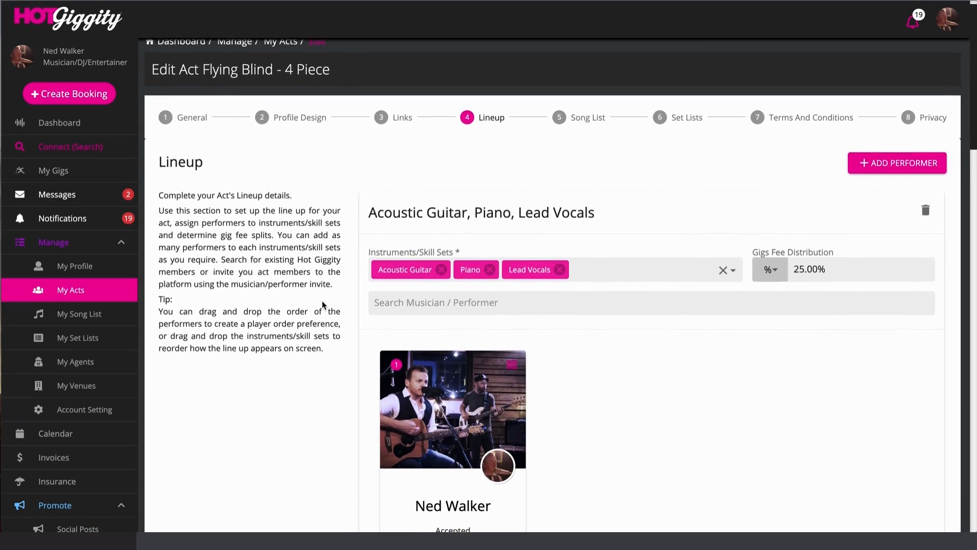
{"action": "scroll", "coordinate": [322, 302], "scroll_direction": "down", "scroll_amount": 1}
{"action": "scroll", "coordinate": [324, 304], "scroll_direction": "down", "scroll_amount": 2}
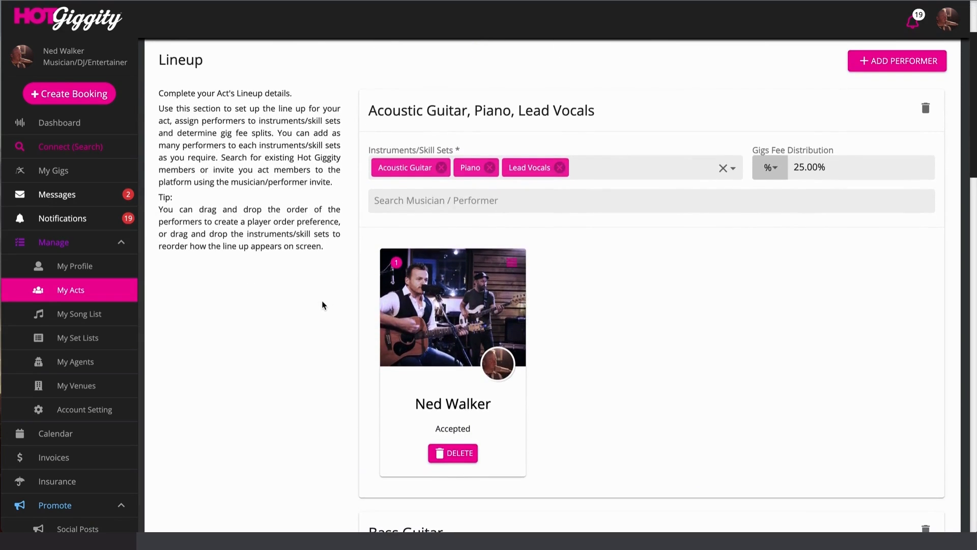
{"action": "scroll", "coordinate": [368, 267], "scroll_direction": "down", "scroll_amount": 7}
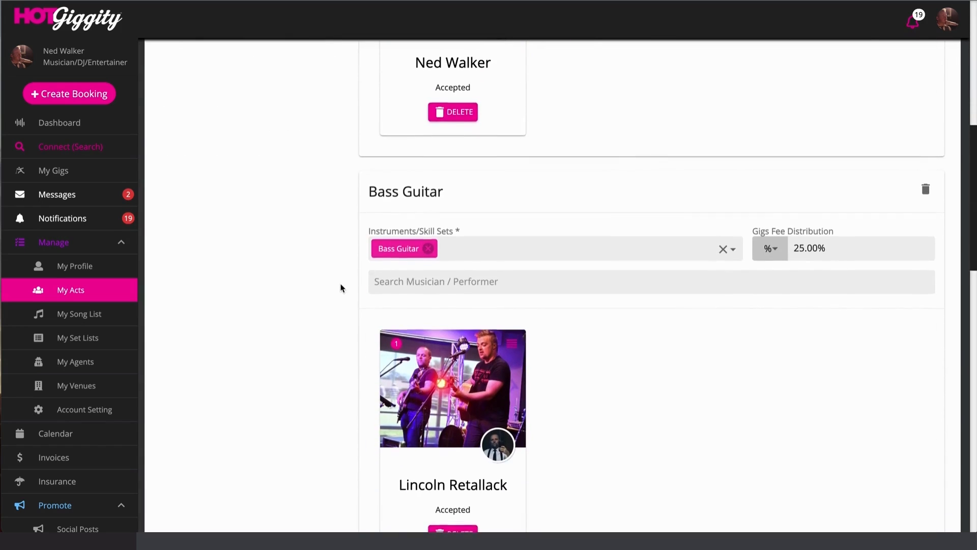
{"action": "scroll", "coordinate": [340, 286], "scroll_direction": "down", "scroll_amount": 6}
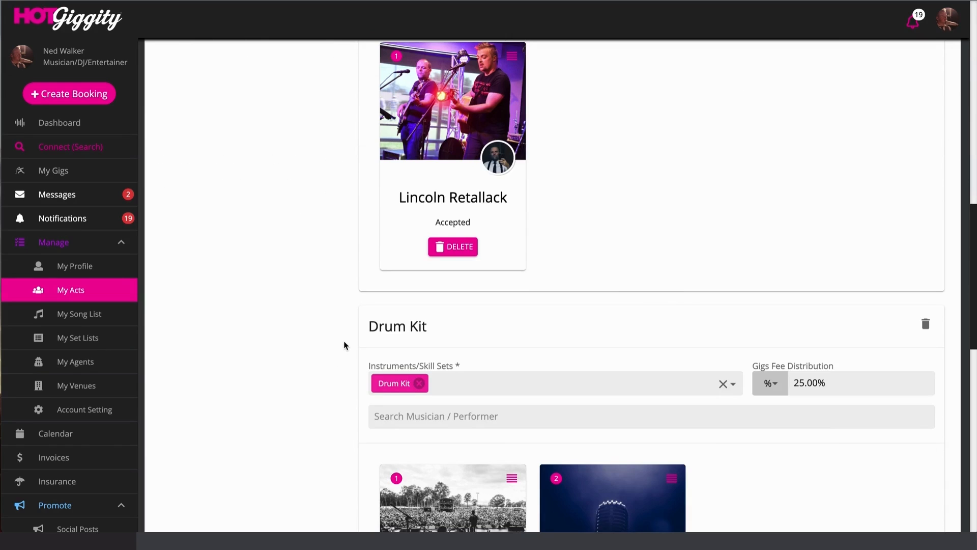
{"action": "scroll", "coordinate": [344, 347], "scroll_direction": "down", "scroll_amount": 9}
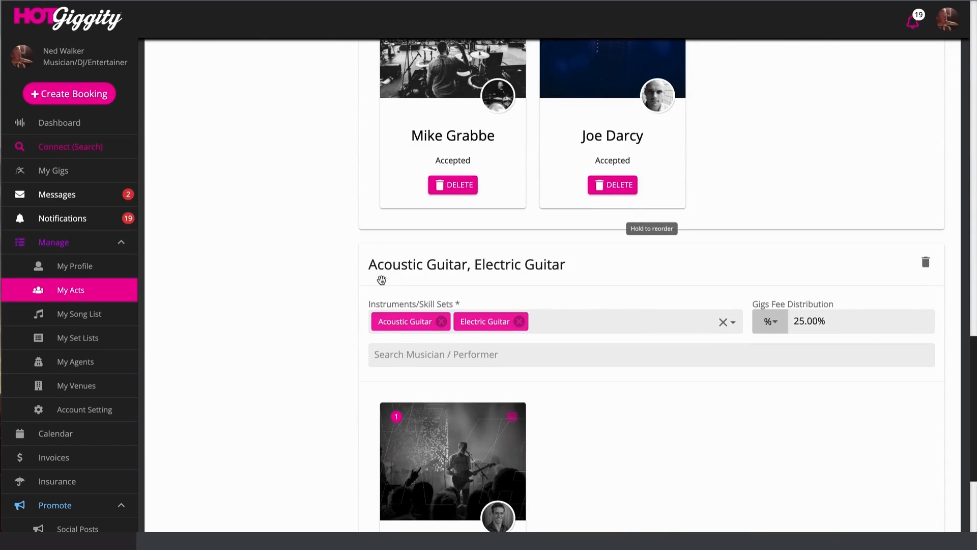
{"action": "scroll", "coordinate": [342, 288], "scroll_direction": "up", "scroll_amount": 1}
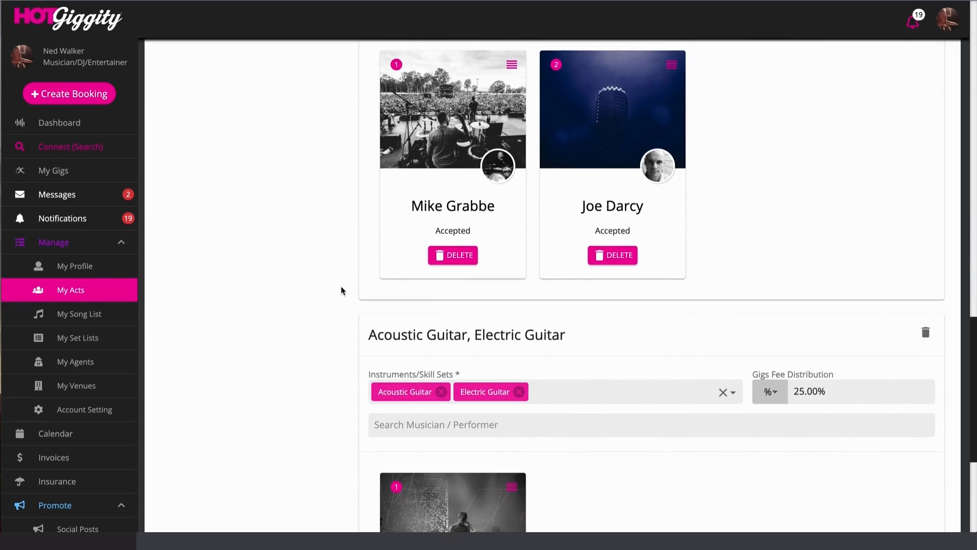
{"action": "scroll", "coordinate": [341, 290], "scroll_direction": "up", "scroll_amount": 3}
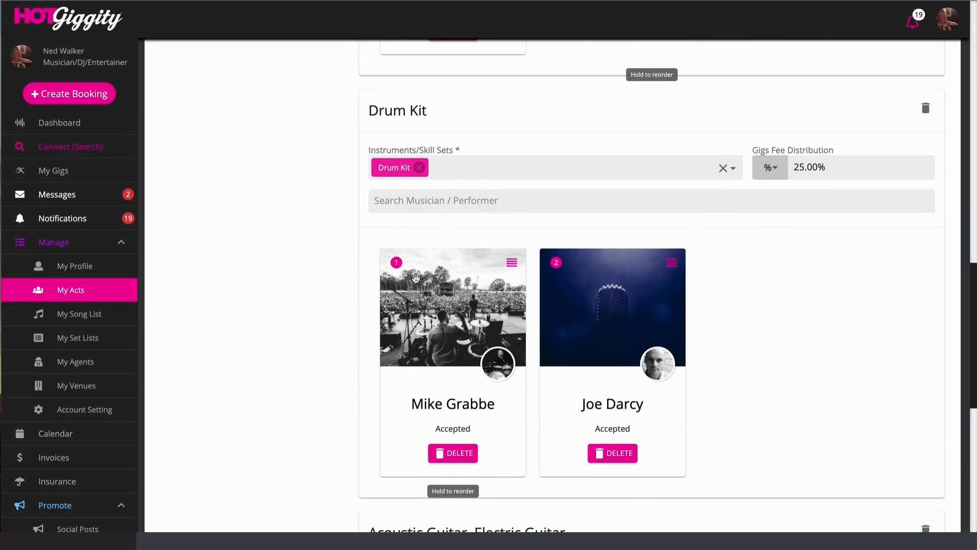
- Swap the two Drum Kit performers, then restore their original order
{"action": "left_click_drag", "start_coordinate": [624, 302], "coordinate": [438, 476]}
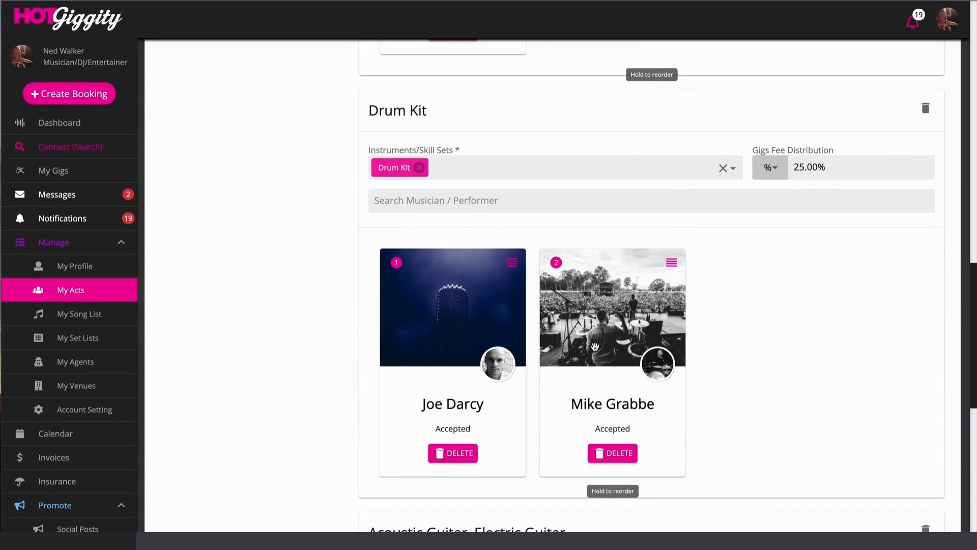
{"action": "left_click_drag", "start_coordinate": [595, 346], "coordinate": [442, 413]}
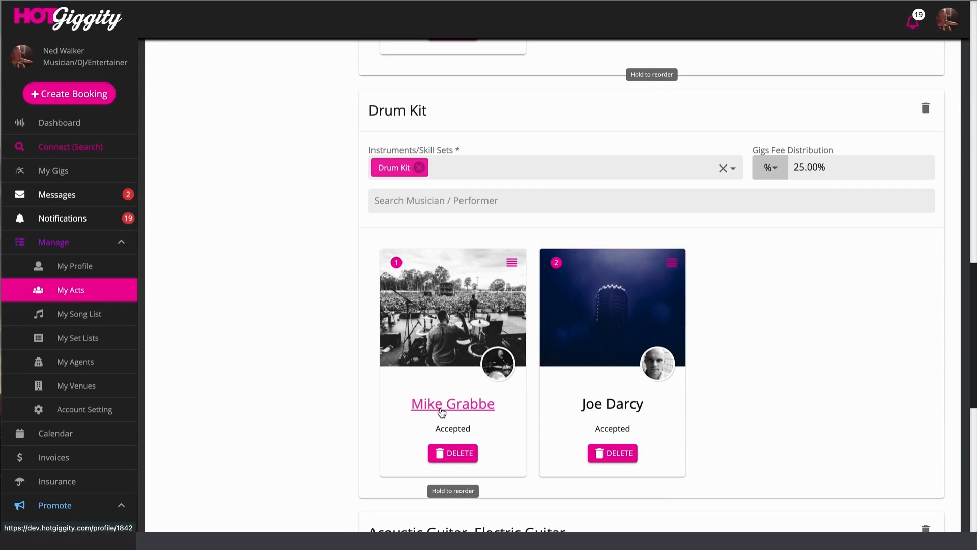
{"action": "scroll", "coordinate": [578, 254], "scroll_direction": "up", "scroll_amount": 1}
{"action": "scroll", "coordinate": [577, 253], "scroll_direction": "up", "scroll_amount": 7}
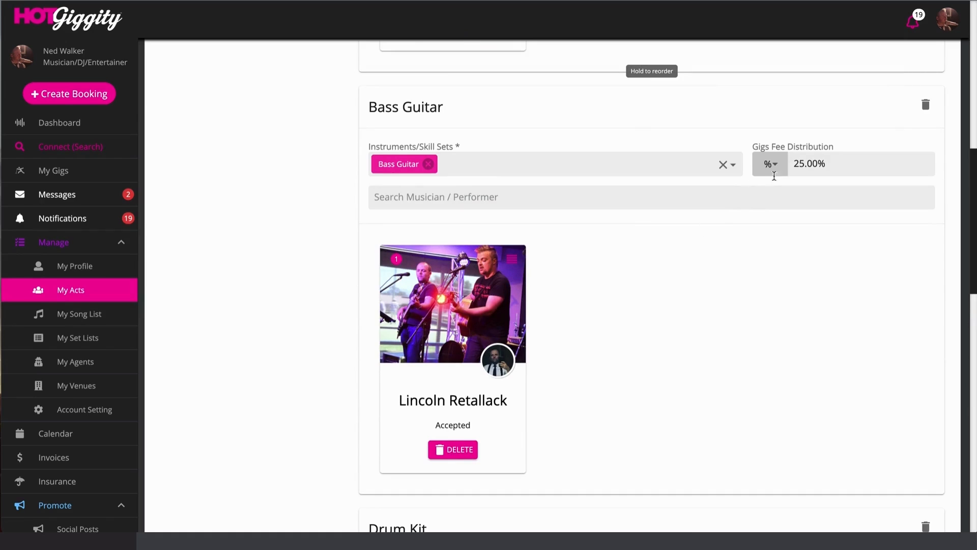
- Set the Bass Guitar section's gig fee share to 25.00%
{"action": "left_click", "coordinate": [812, 164]}
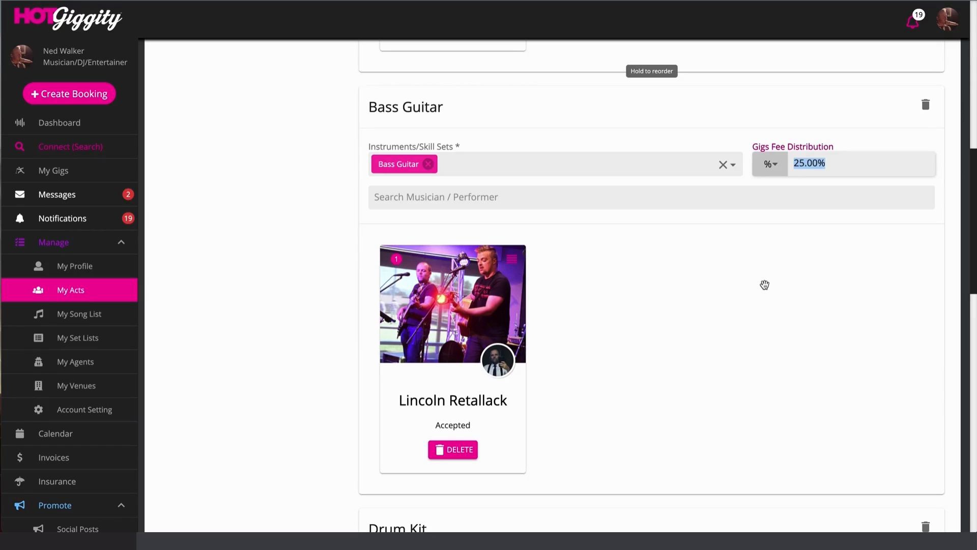
{"action": "scroll", "coordinate": [679, 272], "scroll_direction": "down", "scroll_amount": 1}
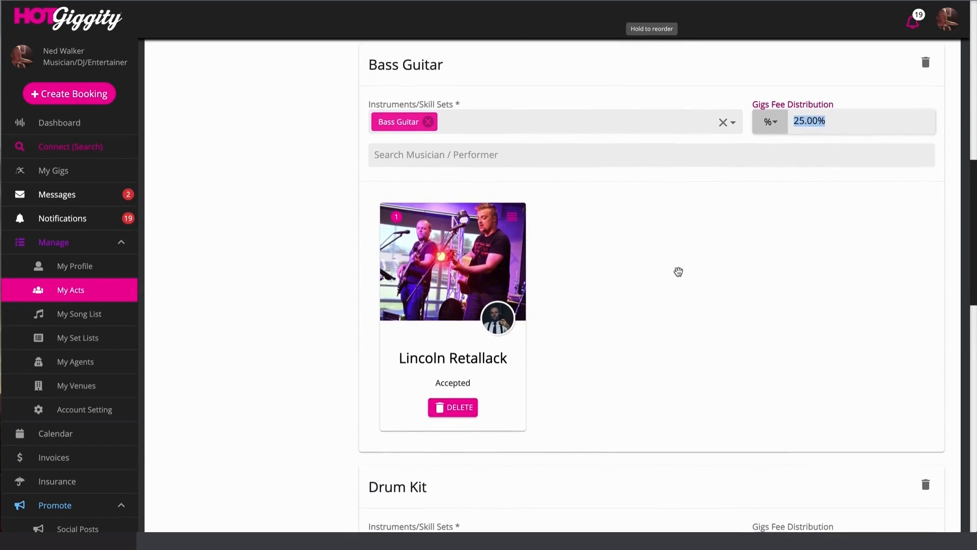
{"action": "scroll", "coordinate": [679, 272], "scroll_direction": "down", "scroll_amount": 2}
{"action": "scroll", "coordinate": [678, 272], "scroll_direction": "down", "scroll_amount": 1}
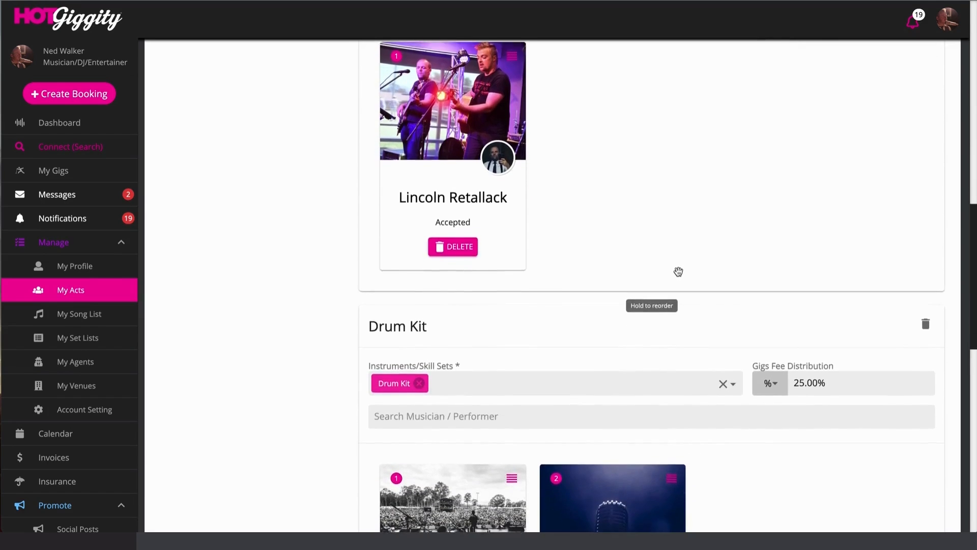
{"action": "scroll", "coordinate": [678, 272], "scroll_direction": "down", "scroll_amount": 3}
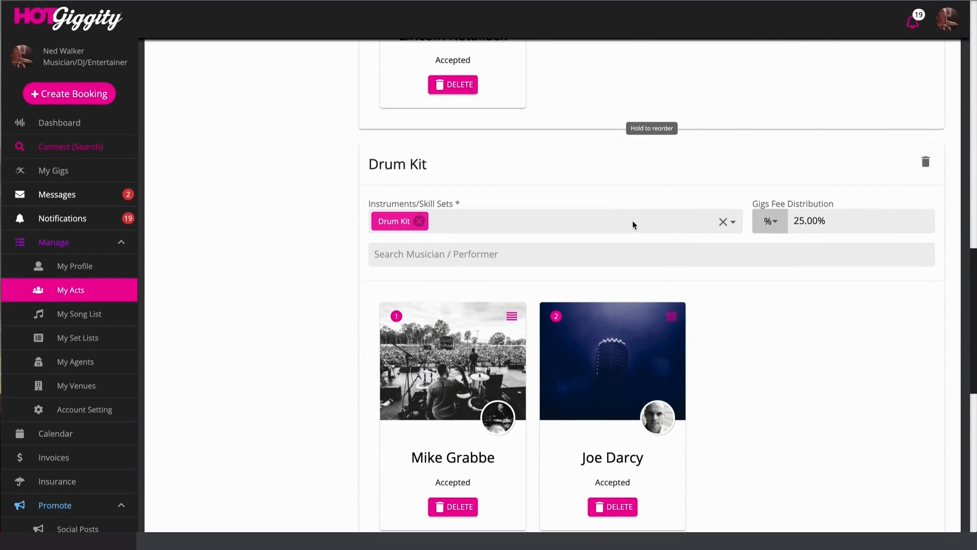
{"action": "scroll", "coordinate": [530, 158], "scroll_direction": "down", "scroll_amount": 1}
- Bring the remaining lineup sections, including Drum Kit, to a 25.00% fee share each
{"action": "left_click_drag", "start_coordinate": [475, 89], "coordinate": [498, 257]}
{"action": "scroll", "coordinate": [510, 239], "scroll_direction": "up", "scroll_amount": 4}
{"action": "scroll", "coordinate": [511, 237], "scroll_direction": "up", "scroll_amount": 7}
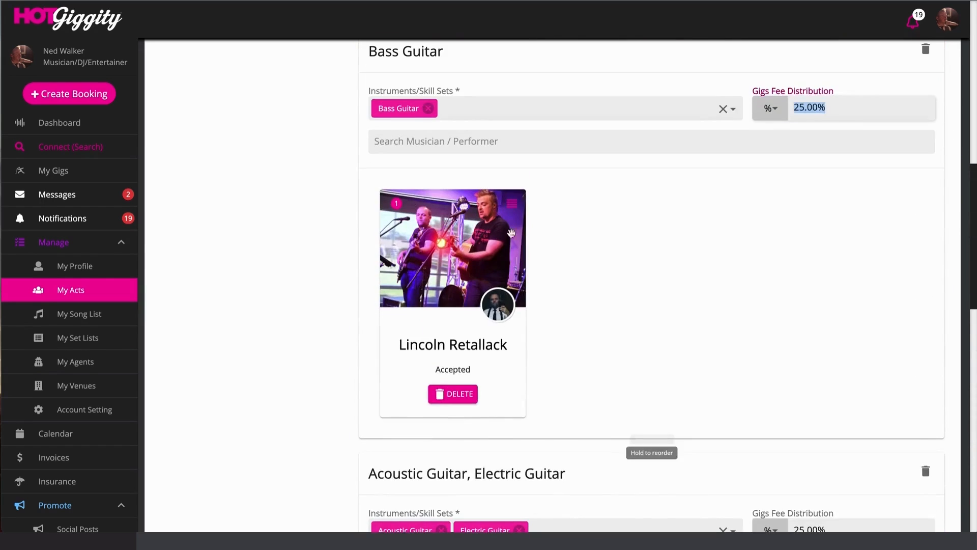
{"action": "scroll", "coordinate": [524, 259], "scroll_direction": "down", "scroll_amount": 5}
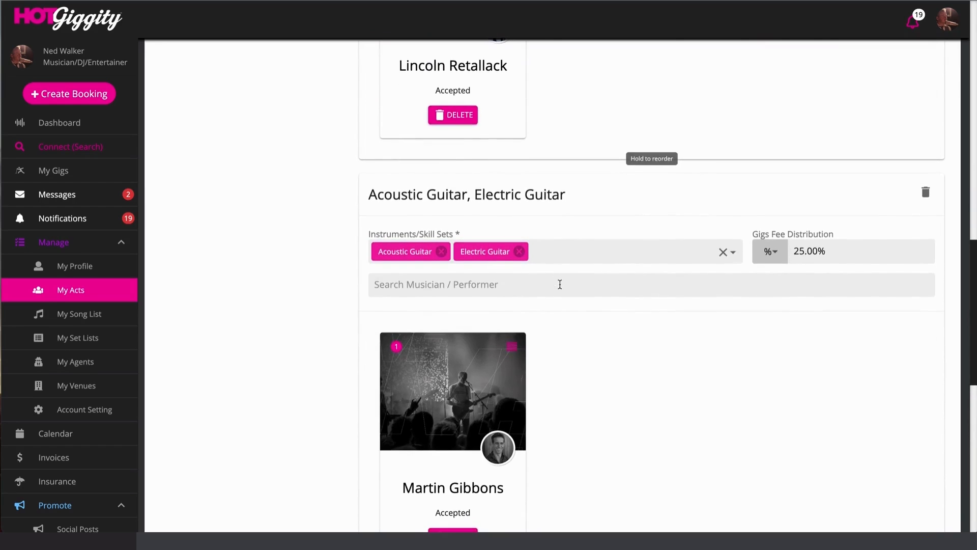
{"action": "scroll", "coordinate": [562, 283], "scroll_direction": "down", "scroll_amount": 5}
{"action": "scroll", "coordinate": [563, 285], "scroll_direction": "down", "scroll_amount": 4}
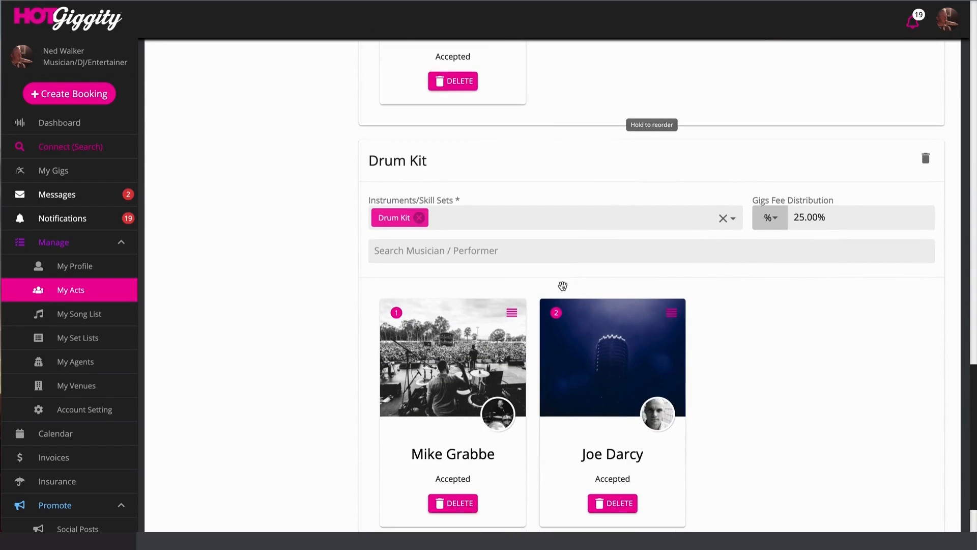
{"action": "scroll", "coordinate": [601, 315], "scroll_direction": "down", "scroll_amount": 1}
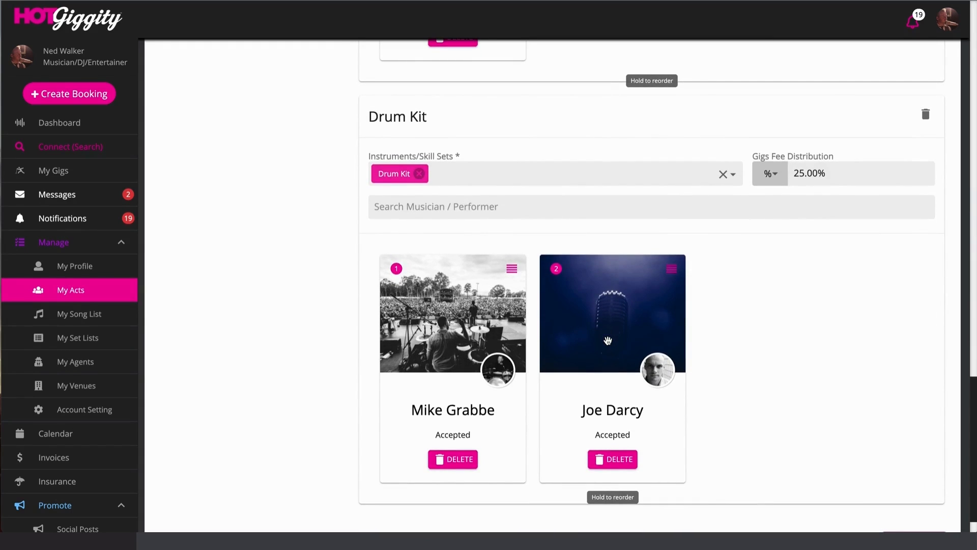
{"action": "scroll", "coordinate": [584, 264], "scroll_direction": "up", "scroll_amount": 10}
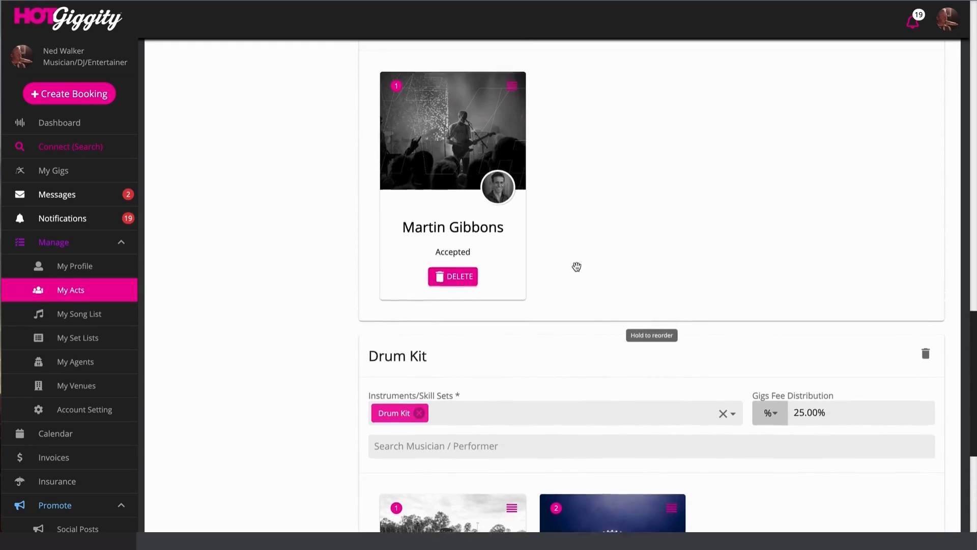
{"action": "scroll", "coordinate": [602, 192], "scroll_direction": "up", "scroll_amount": 7}
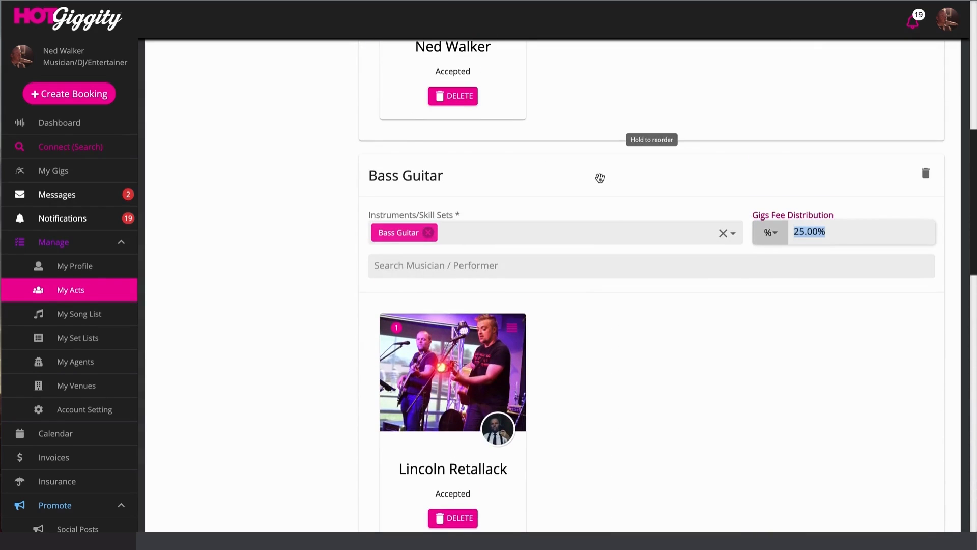
- Search for testbass as a Bass Guitar performer and open, then close, the invite form
{"action": "left_click", "coordinate": [438, 260]}
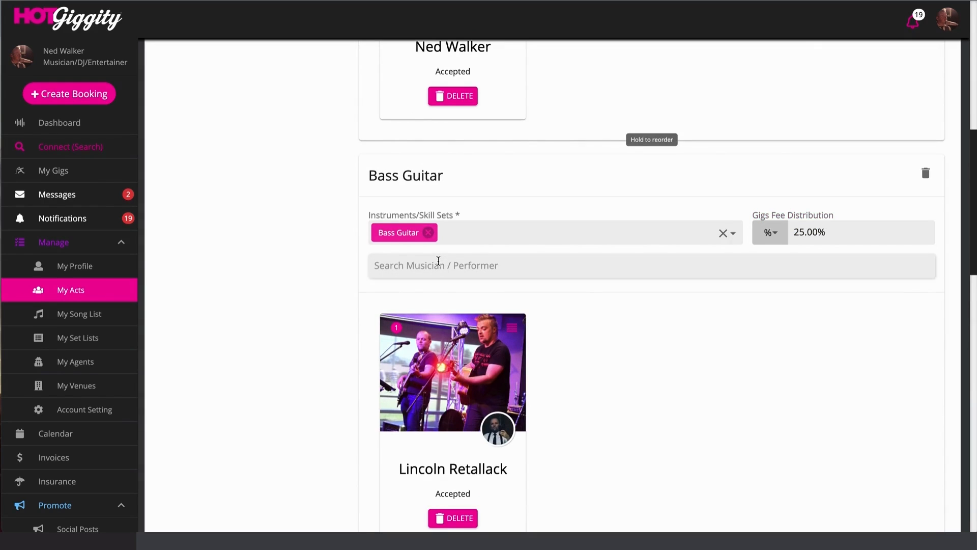
{"action": "type", "text": "test"}
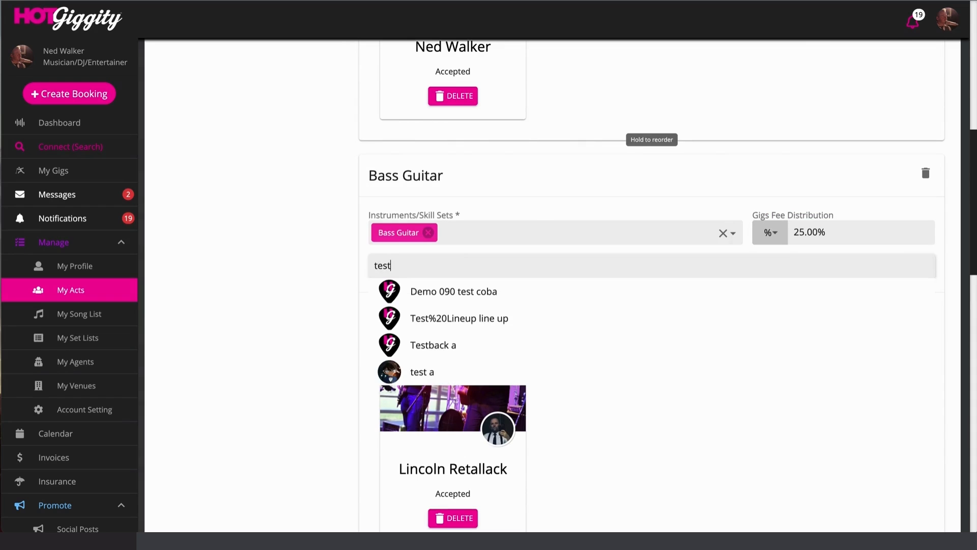
{"action": "type", "text": "bass"}
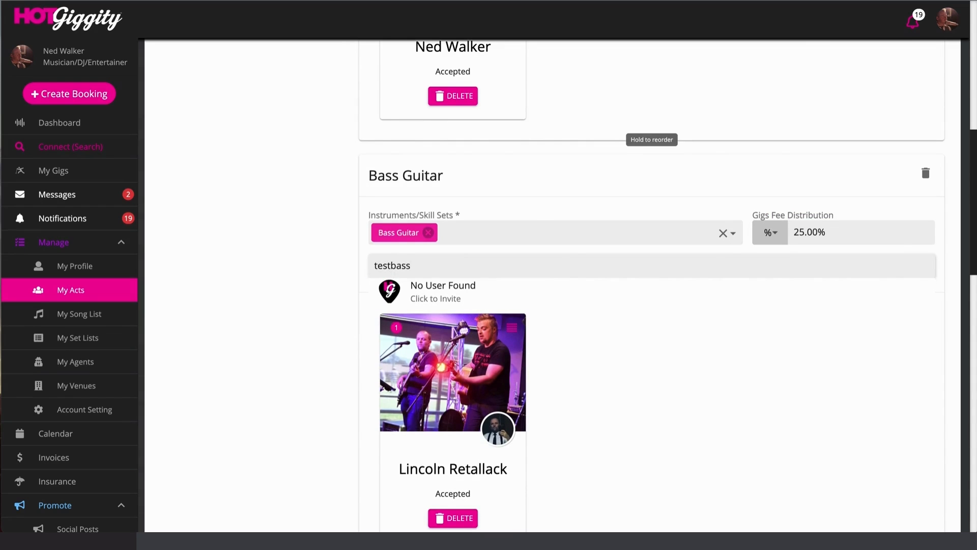
{"action": "left_click", "coordinate": [442, 295]}
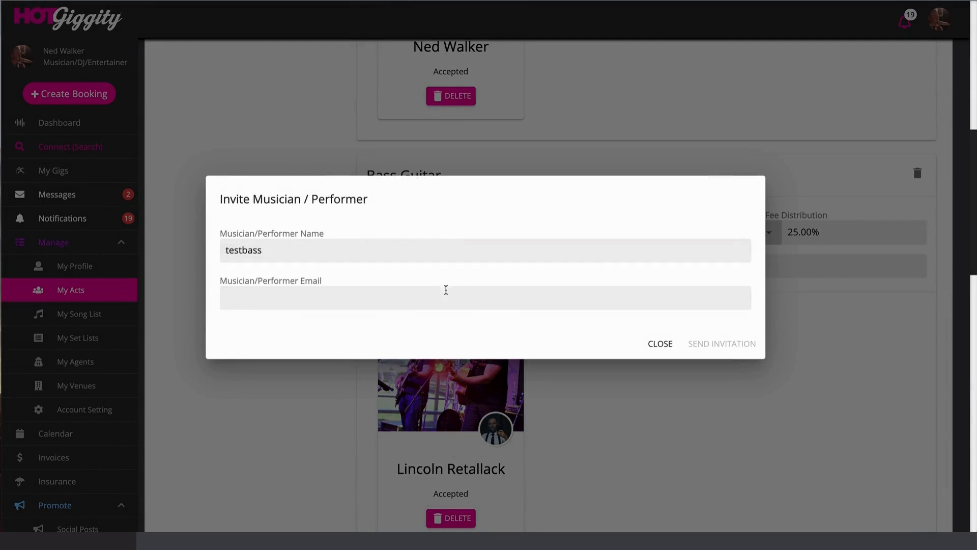
{"action": "left_click", "coordinate": [660, 344]}
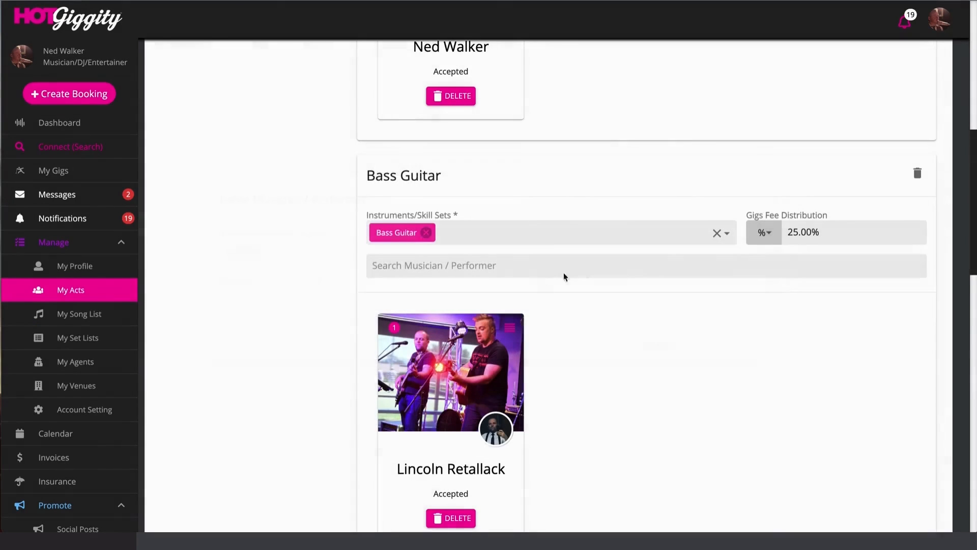
- Search testbass again, enter the performer's e-mail address and send the invitation
{"action": "left_click", "coordinate": [506, 262]}
{"action": "type", "text": "testbass"}
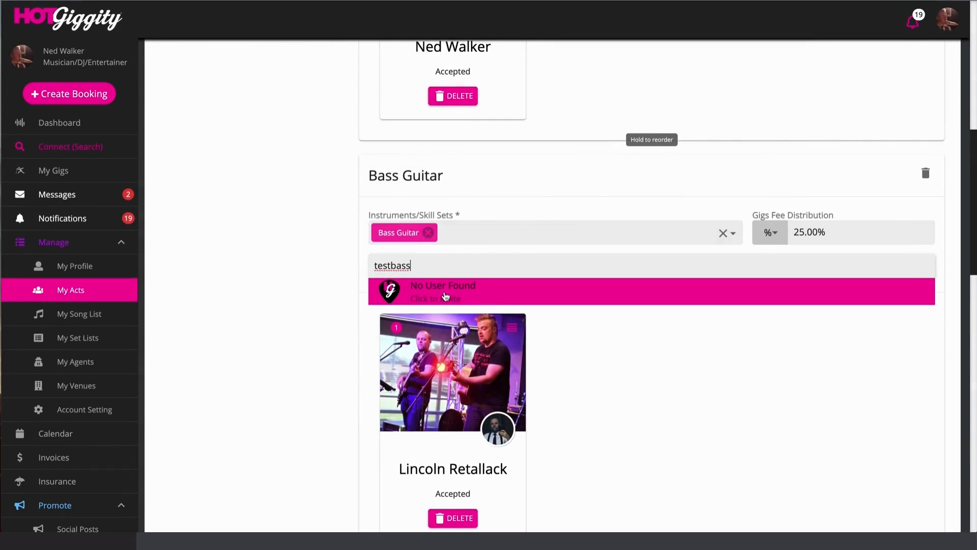
{"action": "left_click", "coordinate": [445, 296]}
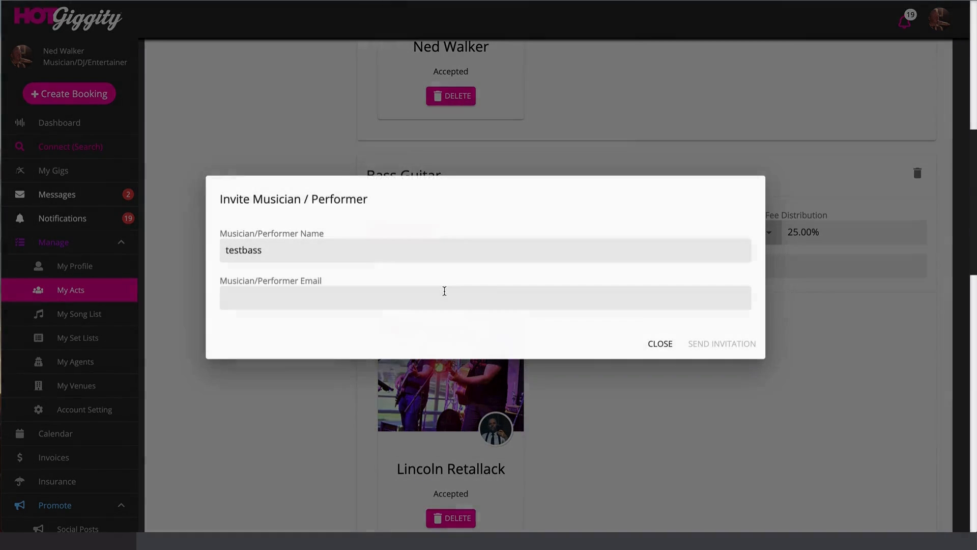
{"action": "left_click", "coordinate": [297, 298]}
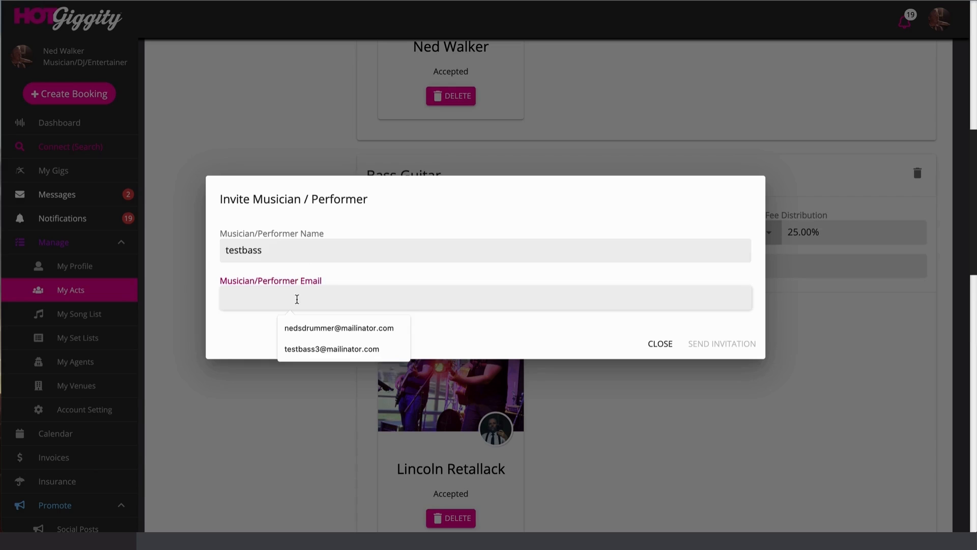
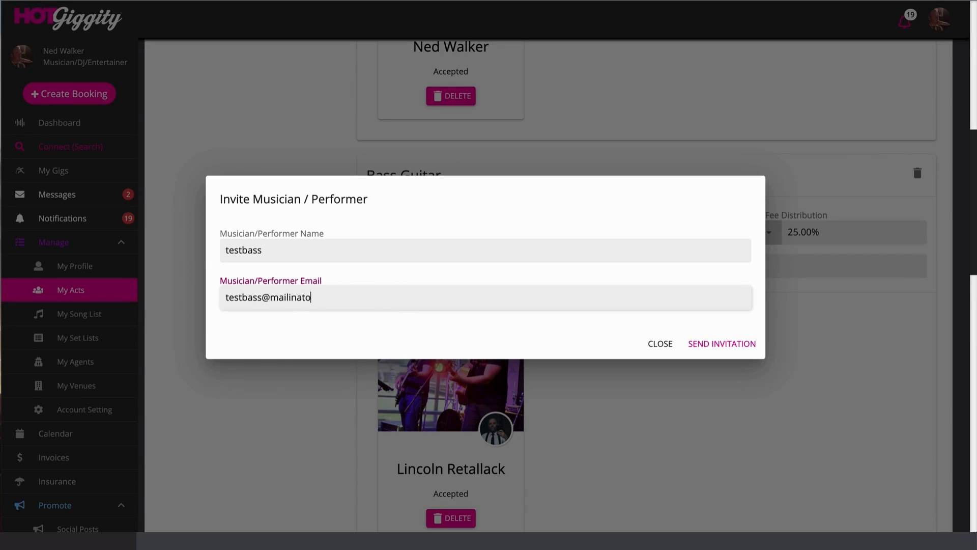
{"action": "left_click", "coordinate": [705, 347]}
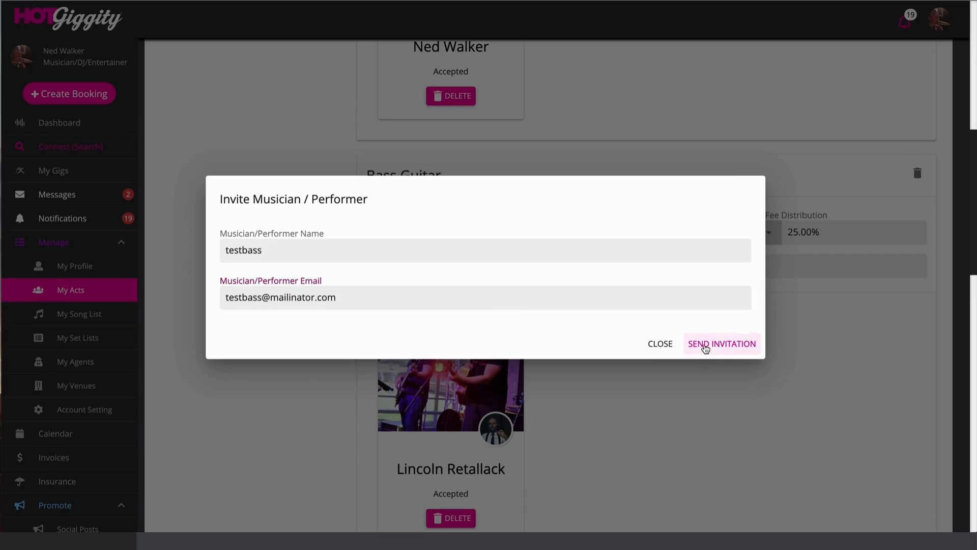
{"action": "scroll", "coordinate": [696, 333], "scroll_direction": "down", "scroll_amount": 2}
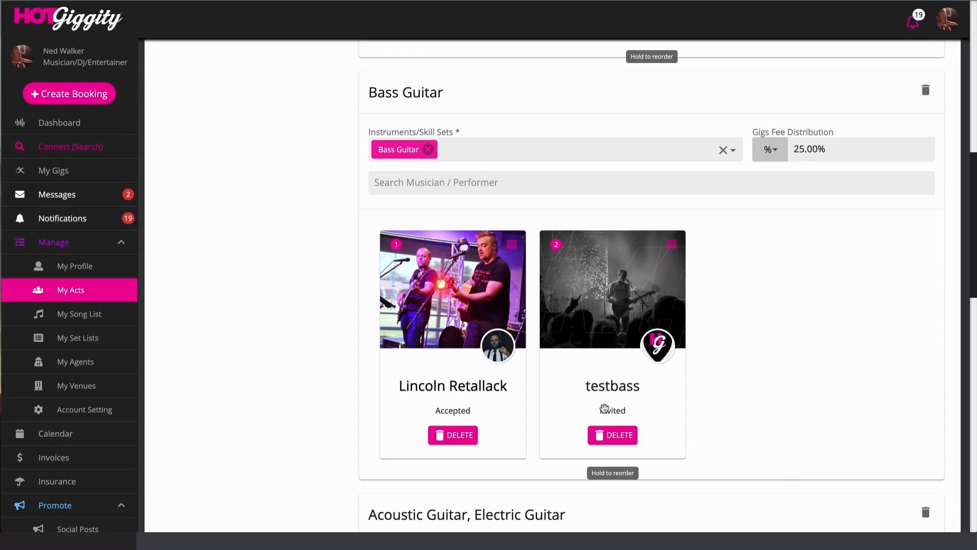
{"action": "scroll", "coordinate": [604, 409], "scroll_direction": "up", "scroll_amount": 12}
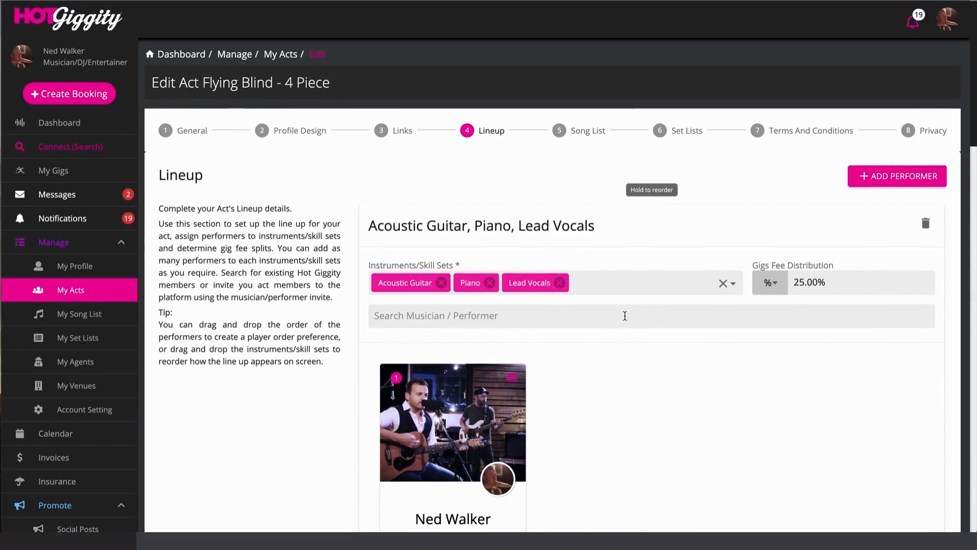
{"action": "scroll", "coordinate": [626, 314], "scroll_direction": "down", "scroll_amount": 7}
{"action": "scroll", "coordinate": [625, 316], "scroll_direction": "down", "scroll_amount": 4}
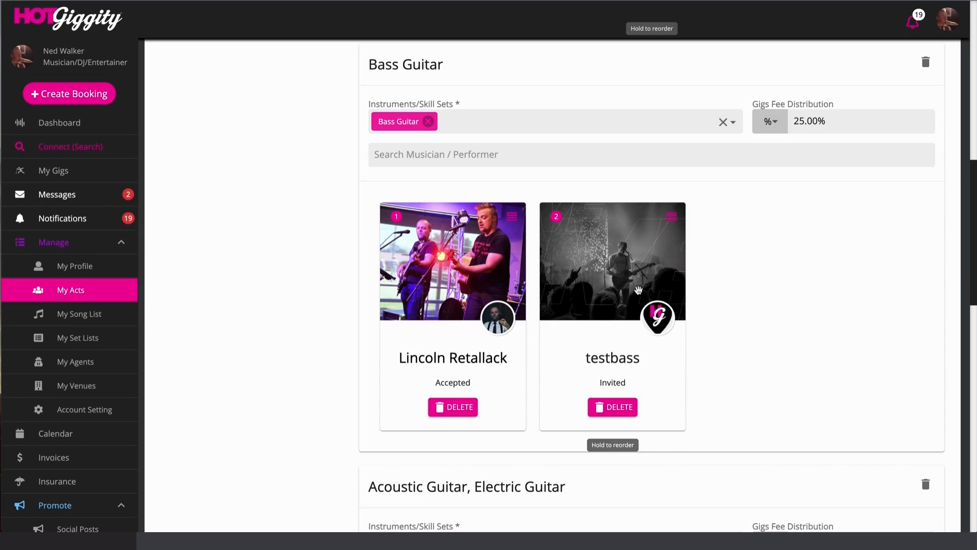
{"action": "scroll", "coordinate": [639, 288], "scroll_direction": "up", "scroll_amount": 10}
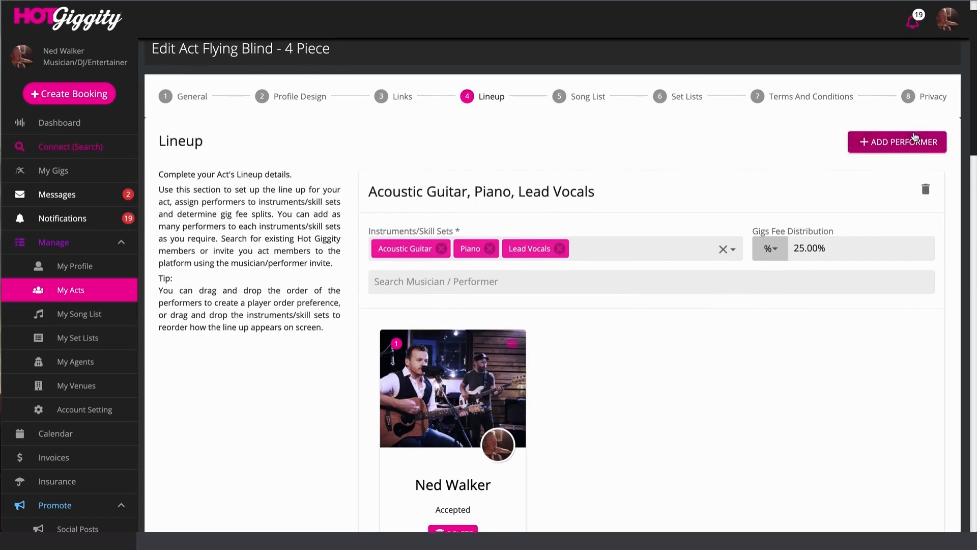
- Add a new Tenor Saxophone performer section to the lineup
{"action": "left_click", "coordinate": [905, 142]}
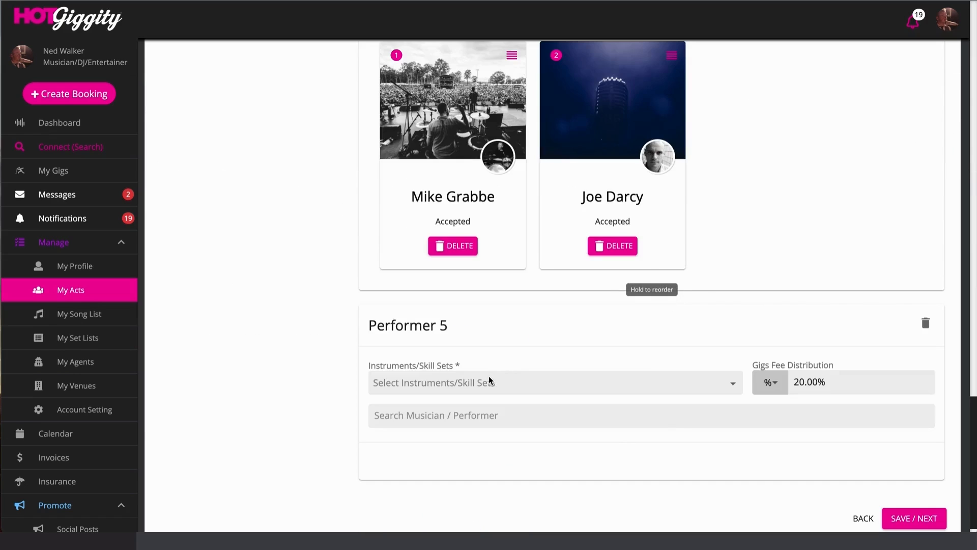
{"action": "left_click", "coordinate": [467, 384]}
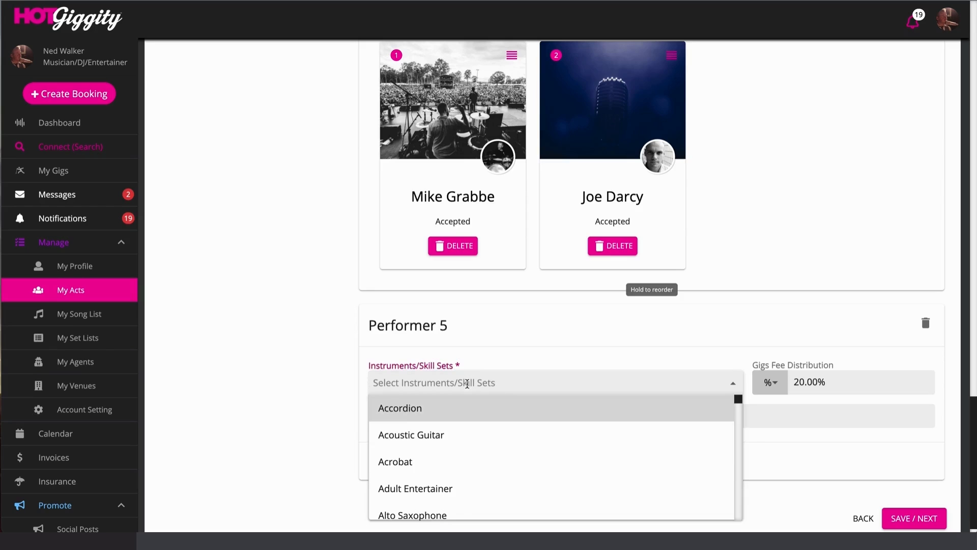
{"action": "type", "text": "sax"}
{"action": "left_click", "coordinate": [434, 486]}
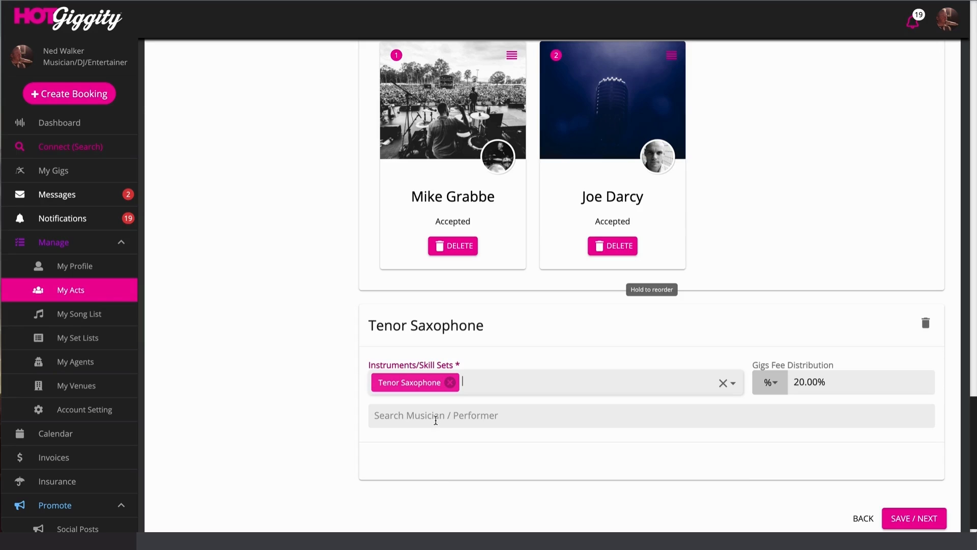
{"action": "left_click", "coordinate": [434, 415]}
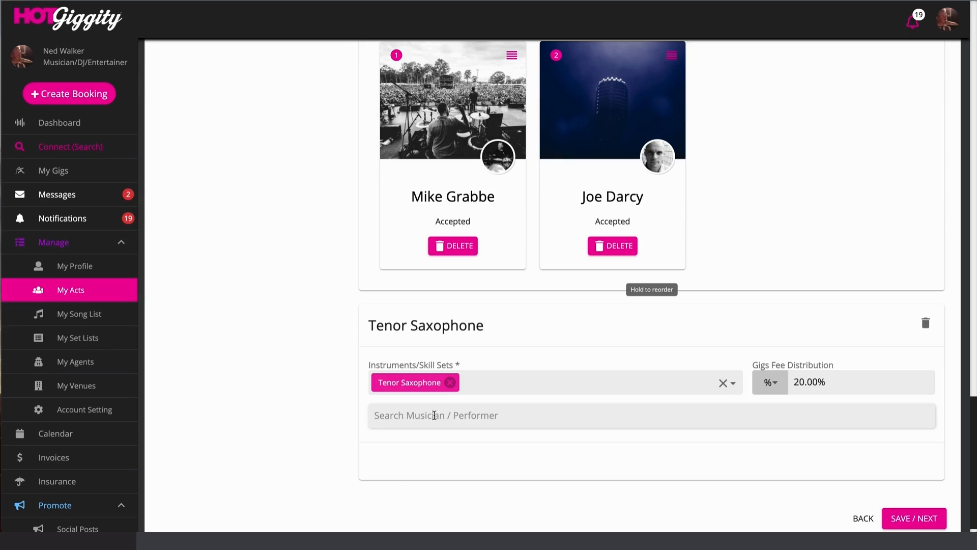
- Review the new section's 20.00% fee share in the lineup
{"action": "scroll", "coordinate": [777, 365], "scroll_direction": "up", "scroll_amount": 10}
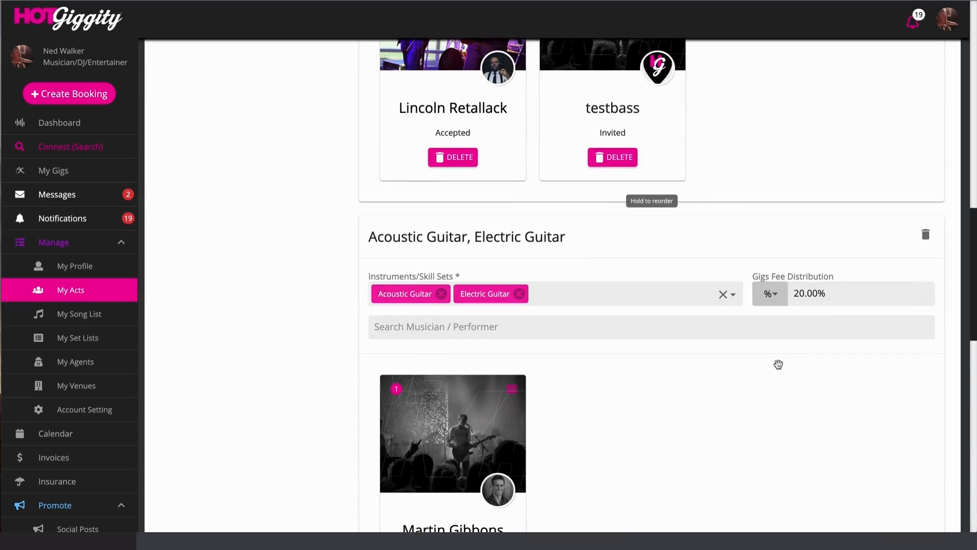
{"action": "scroll", "coordinate": [821, 338], "scroll_direction": "down", "scroll_amount": 8}
{"action": "scroll", "coordinate": [827, 369], "scroll_direction": "down", "scroll_amount": 2}
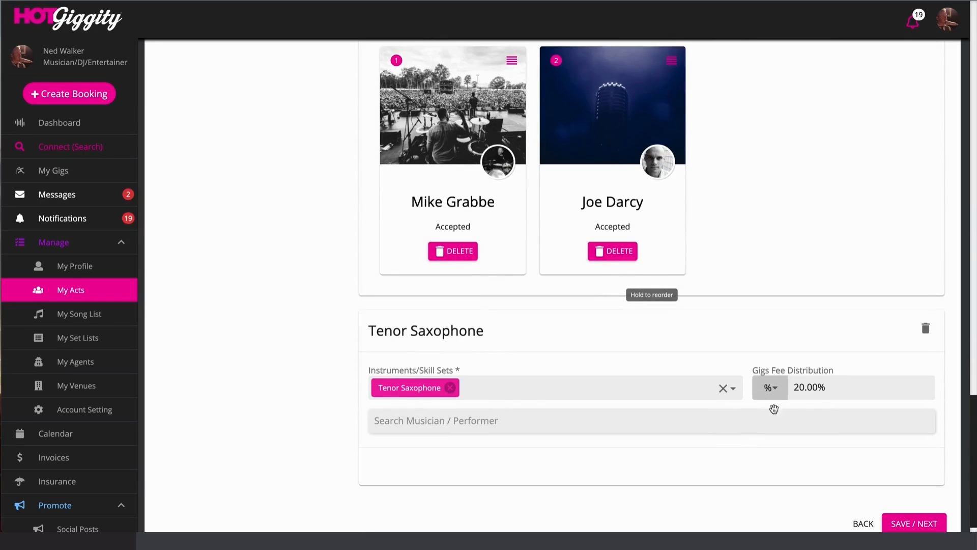
{"action": "left_click_drag", "start_coordinate": [794, 388], "coordinate": [831, 385]}
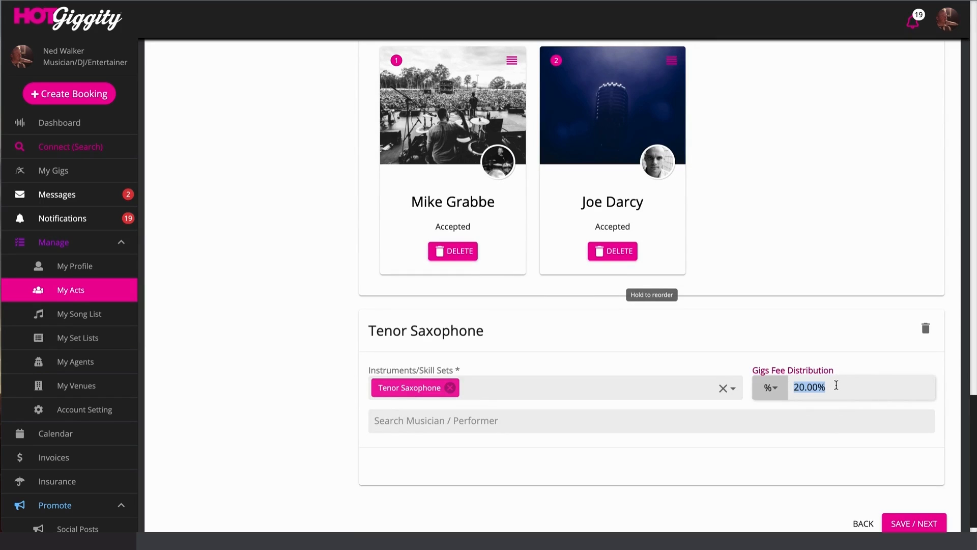
{"action": "scroll", "coordinate": [795, 255], "scroll_direction": "up", "scroll_amount": 10}
{"action": "scroll", "coordinate": [795, 257], "scroll_direction": "down", "scroll_amount": 6}
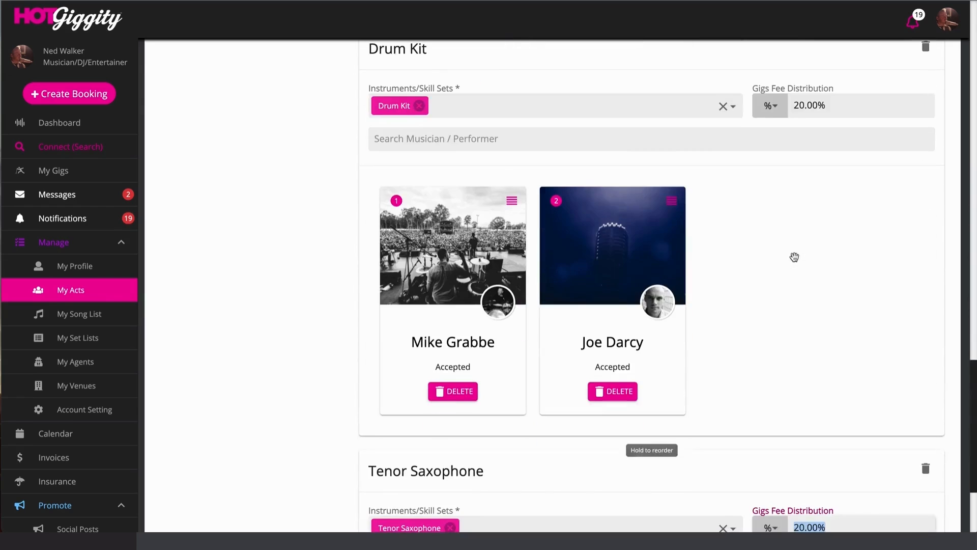
{"action": "scroll", "coordinate": [794, 257], "scroll_direction": "down", "scroll_amount": 3}
- Delete the Tenor Saxophone section, save the lineup, and return to the Lineup step
{"action": "left_click", "coordinate": [925, 304]}
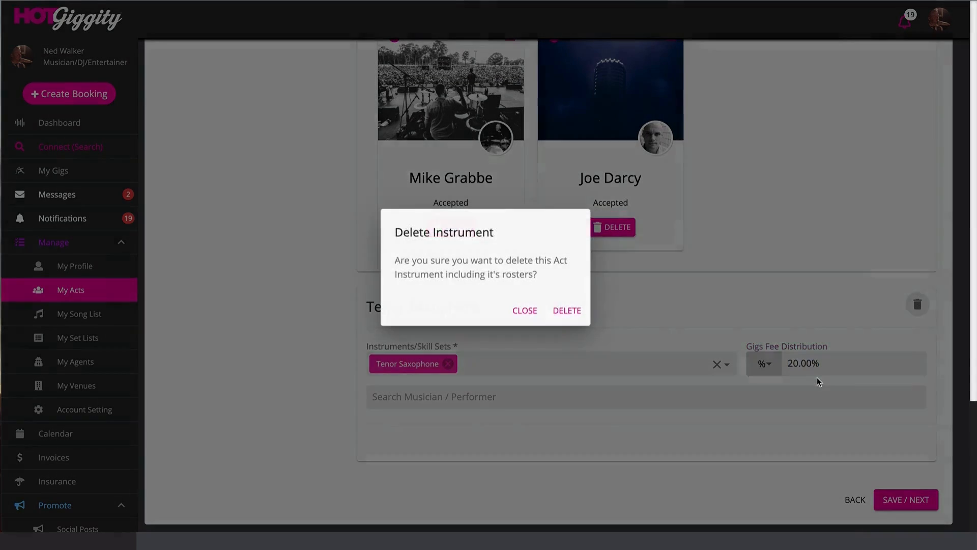
{"action": "left_click", "coordinate": [560, 311]}
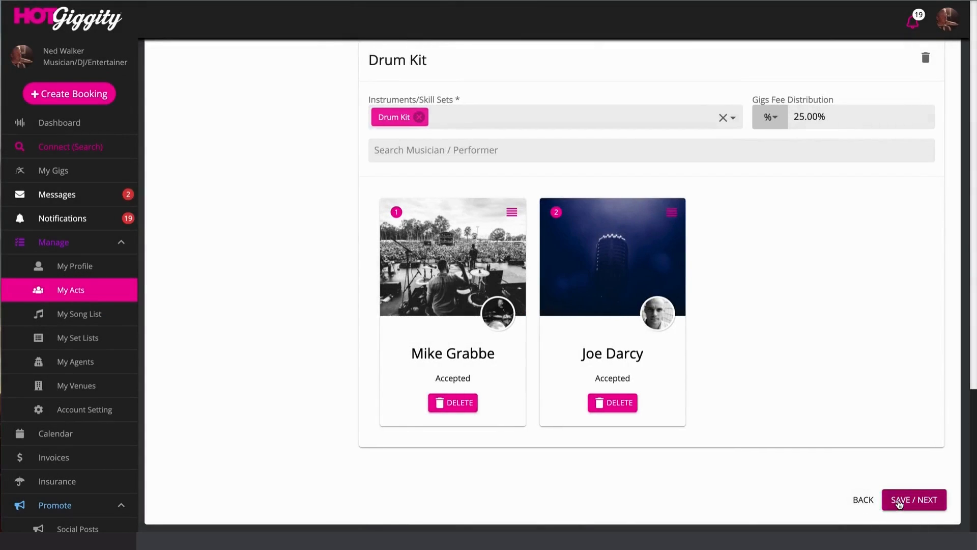
{"action": "left_click", "coordinate": [899, 501]}
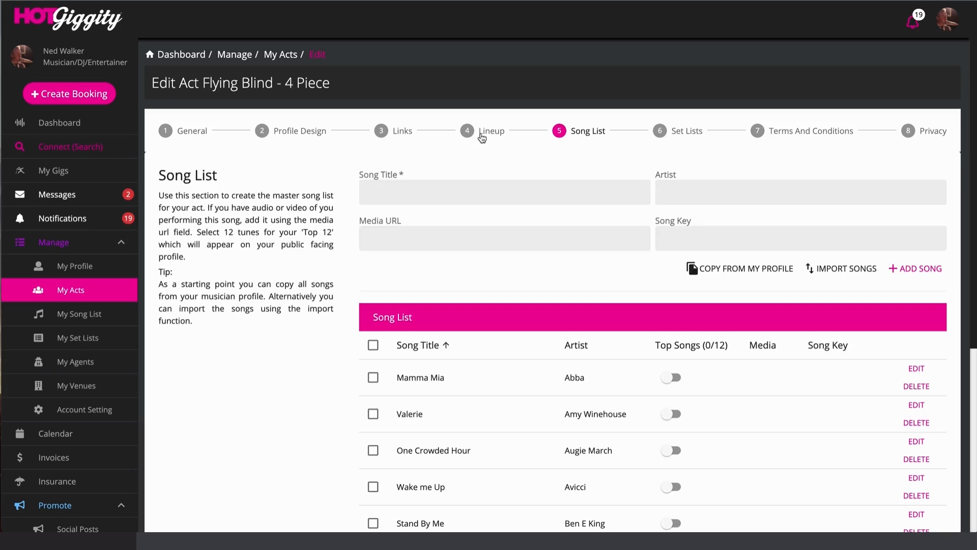
{"action": "left_click", "coordinate": [481, 133]}
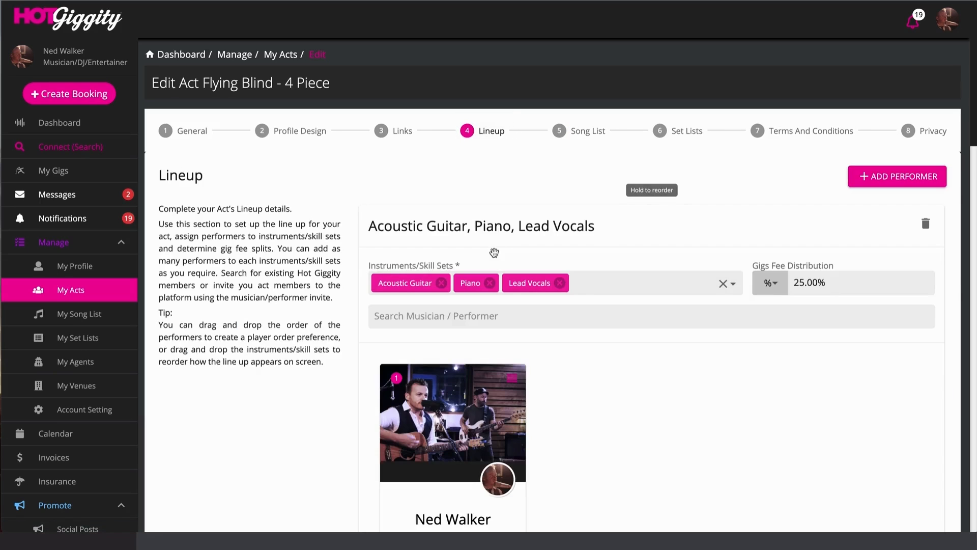
{"action": "scroll", "coordinate": [557, 339], "scroll_direction": "down", "scroll_amount": 2}
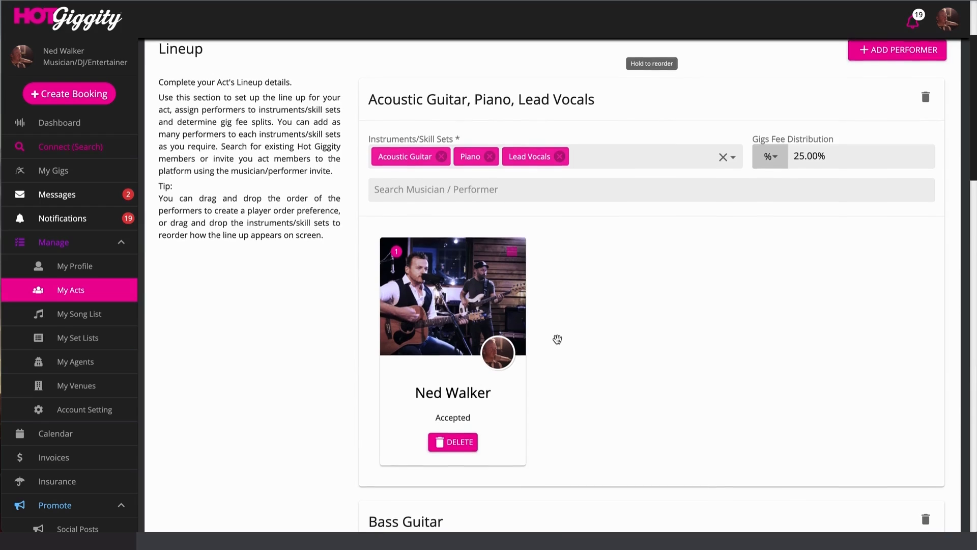
{"action": "scroll", "coordinate": [557, 339], "scroll_direction": "down", "scroll_amount": 5}
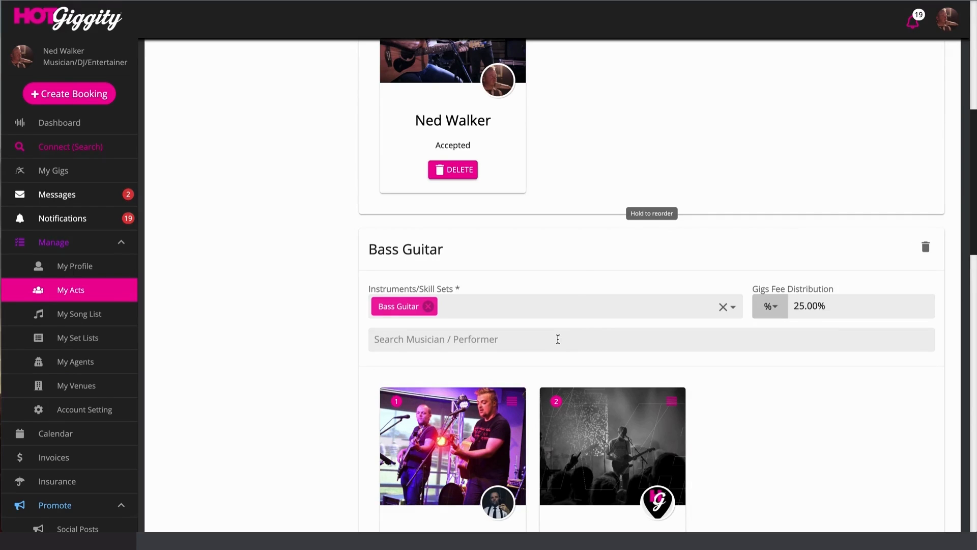
{"action": "scroll", "coordinate": [581, 258], "scroll_direction": "up", "scroll_amount": 6}
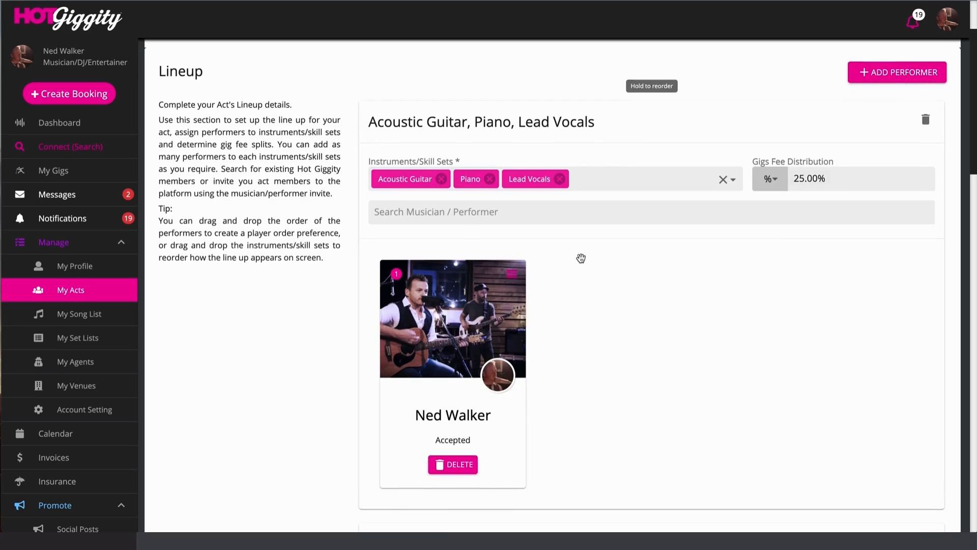
{"action": "scroll", "coordinate": [581, 258], "scroll_direction": "up", "scroll_amount": 2}
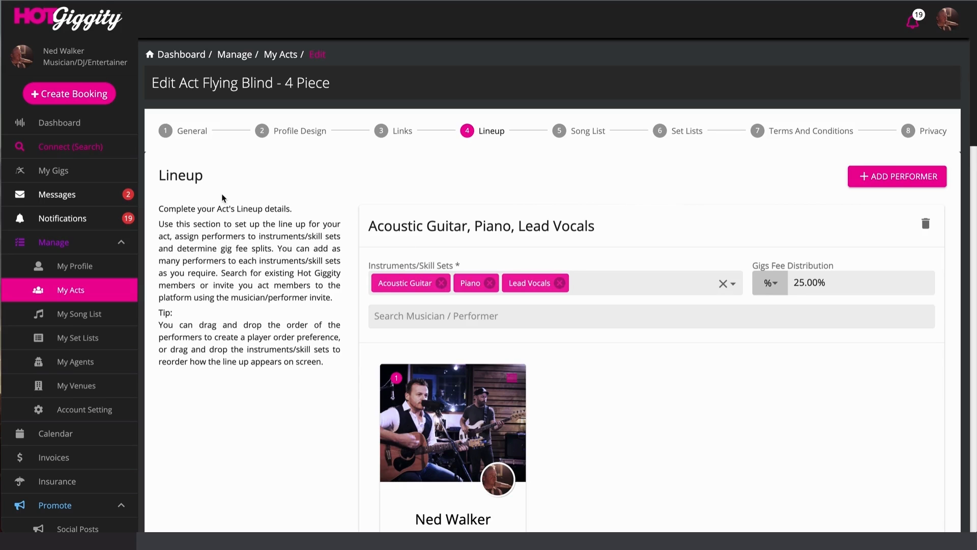
- Scroll through the act's Song List step to review its songs
{"action": "left_click", "coordinate": [574, 135]}
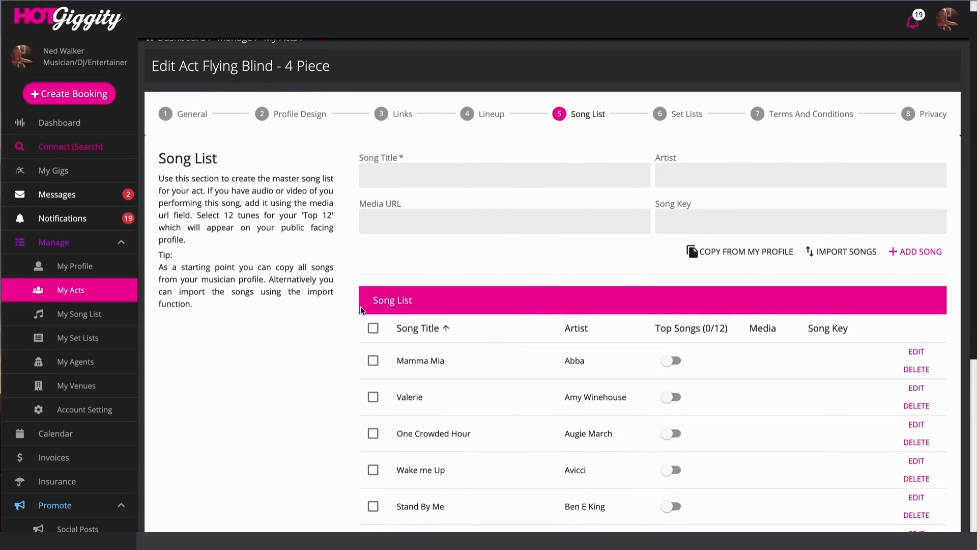
{"action": "scroll", "coordinate": [440, 394], "scroll_direction": "down", "scroll_amount": 5}
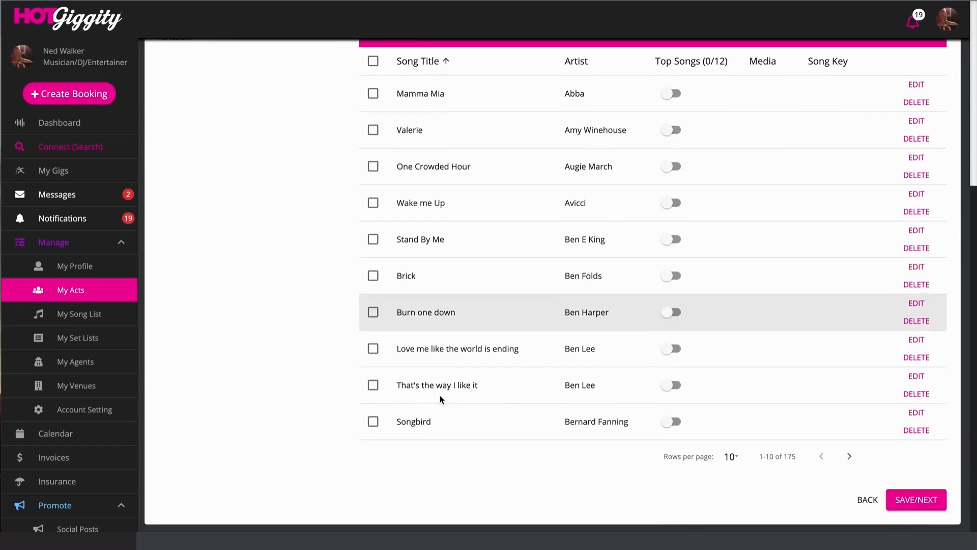
{"action": "scroll", "coordinate": [440, 430], "scroll_direction": "up", "scroll_amount": 6}
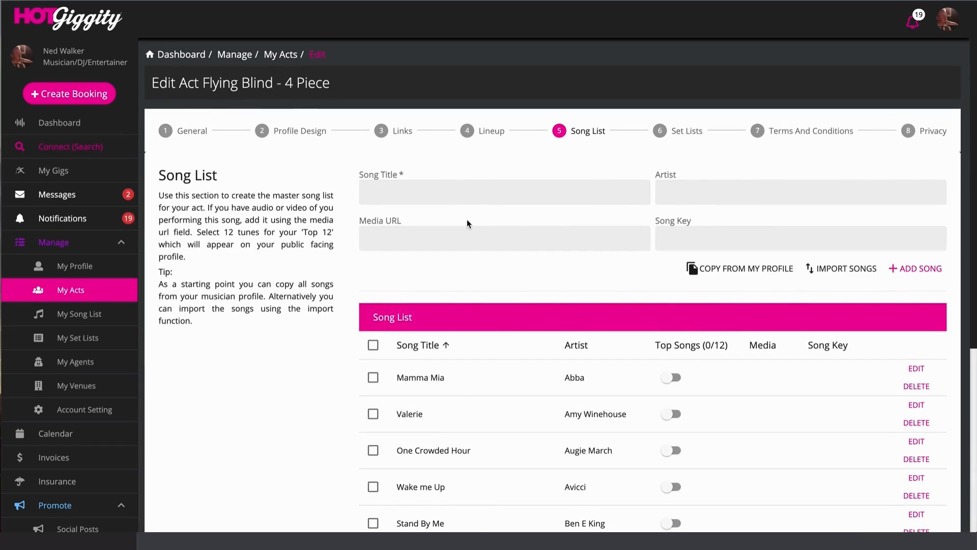
- Open Mamma Mia's song editor, close it unchanged, and move on to Set Lists
{"action": "left_click", "coordinate": [916, 368]}
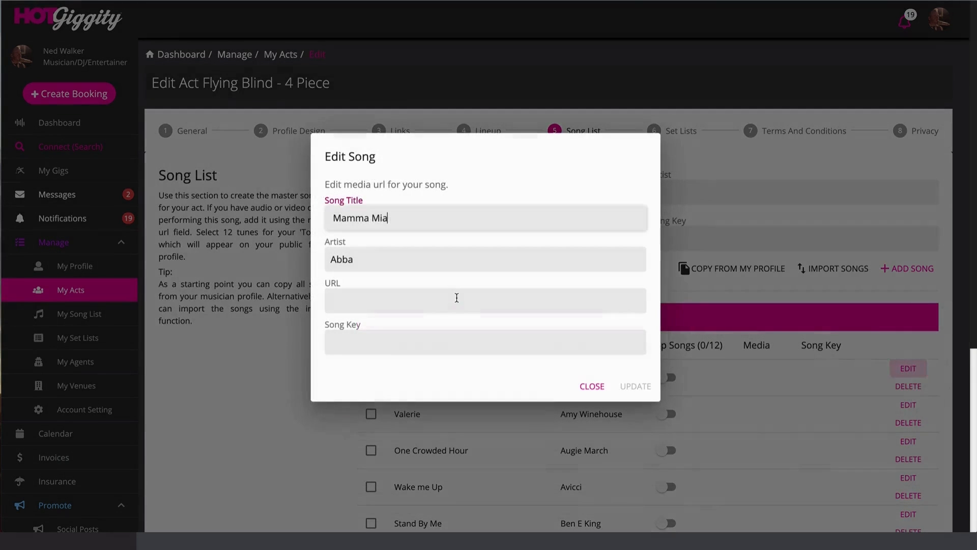
{"action": "left_click", "coordinate": [359, 300]}
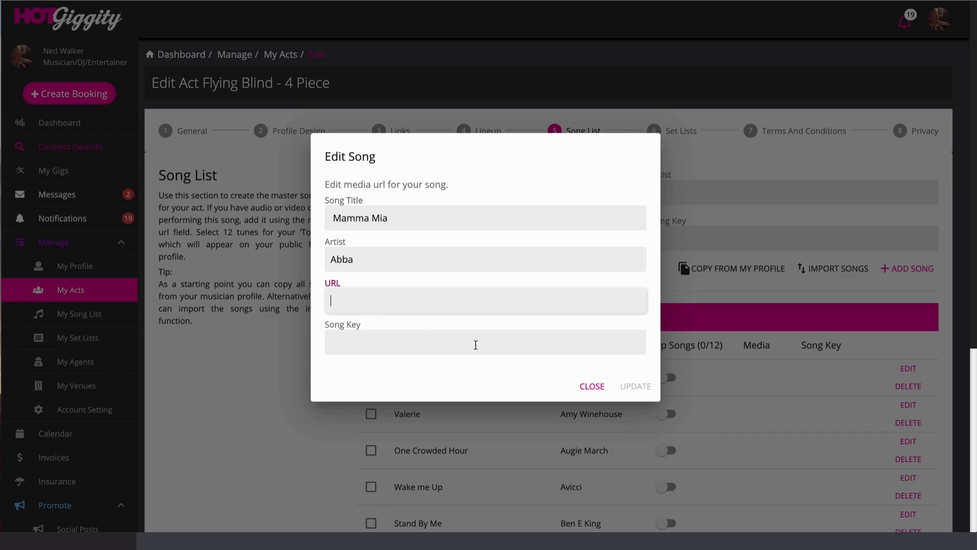
{"action": "left_click", "coordinate": [580, 387]}
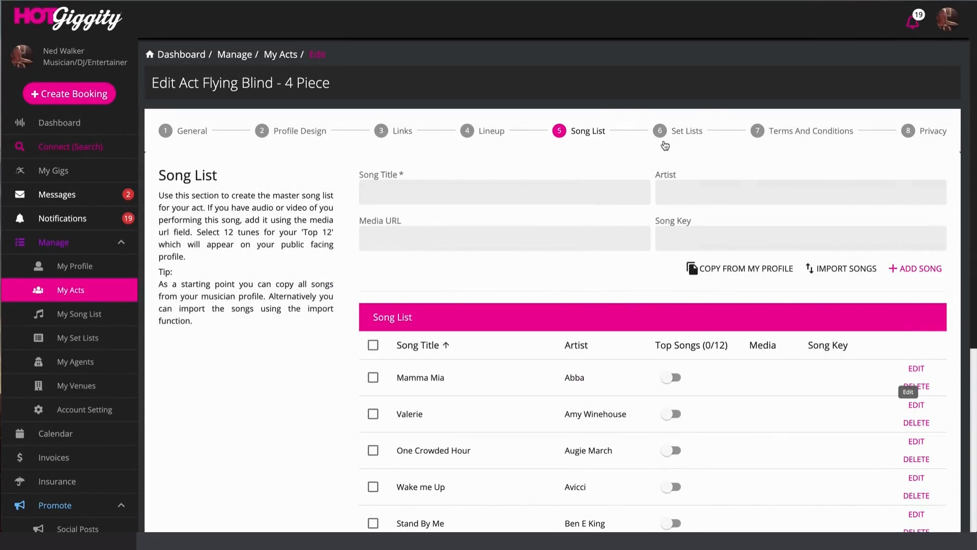
{"action": "left_click", "coordinate": [672, 134]}
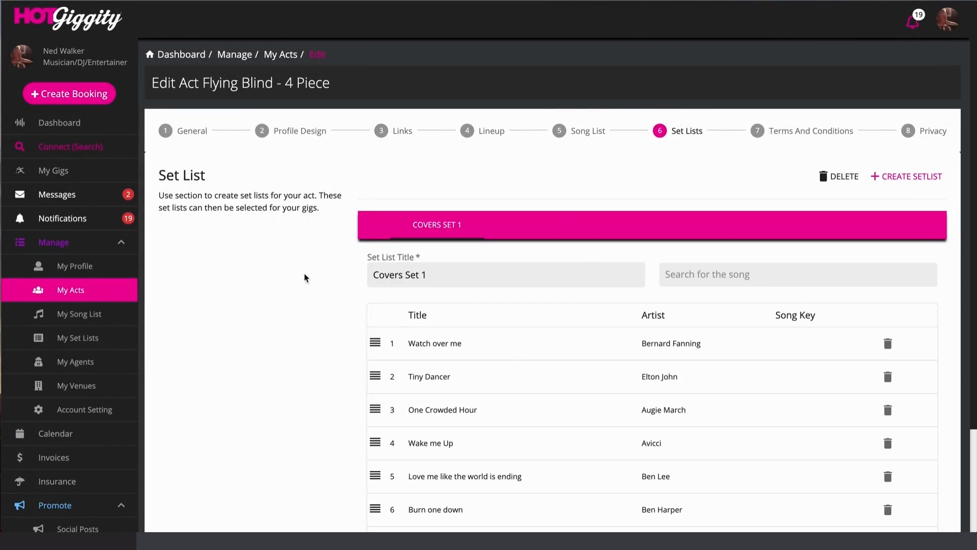
- Create a new set list titled 'Originals Set 1'
{"action": "left_click_drag", "start_coordinate": [323, 83], "coordinate": [156, 72]}
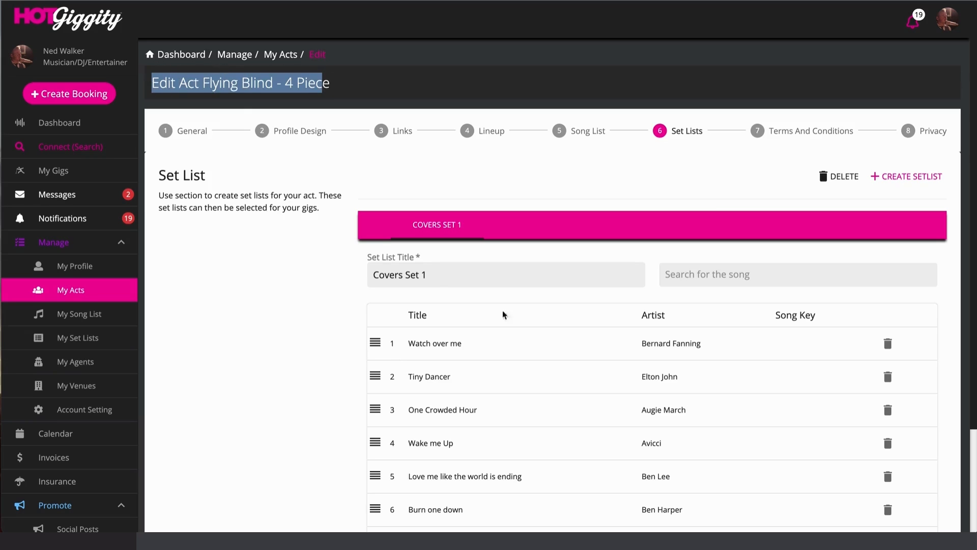
{"action": "left_click", "coordinate": [897, 178]}
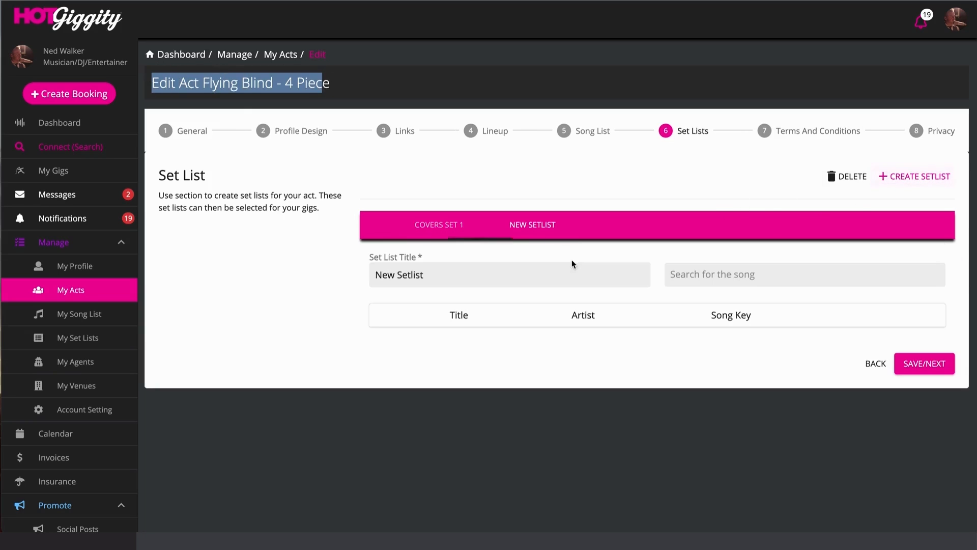
{"action": "triple_click", "coordinate": [466, 279]}
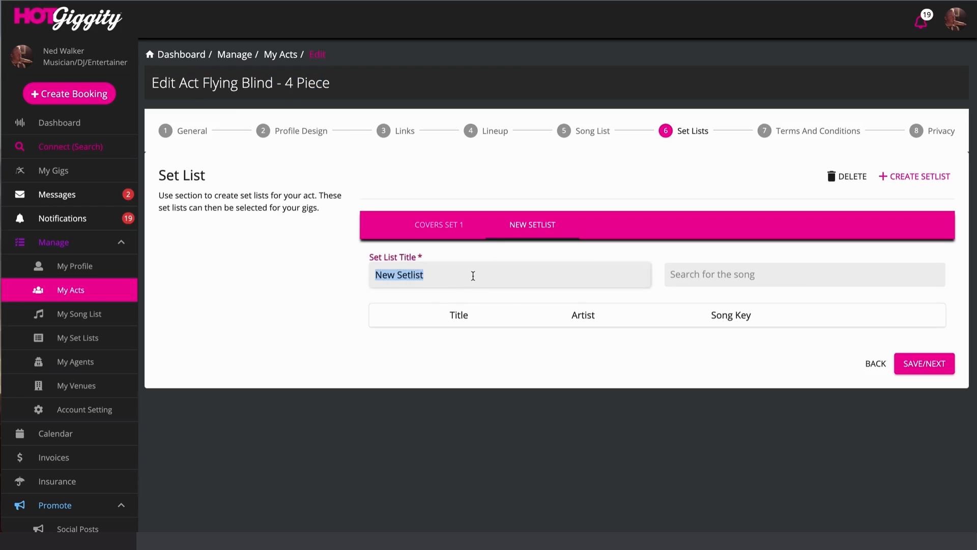
{"action": "type", "text": "Originals"}
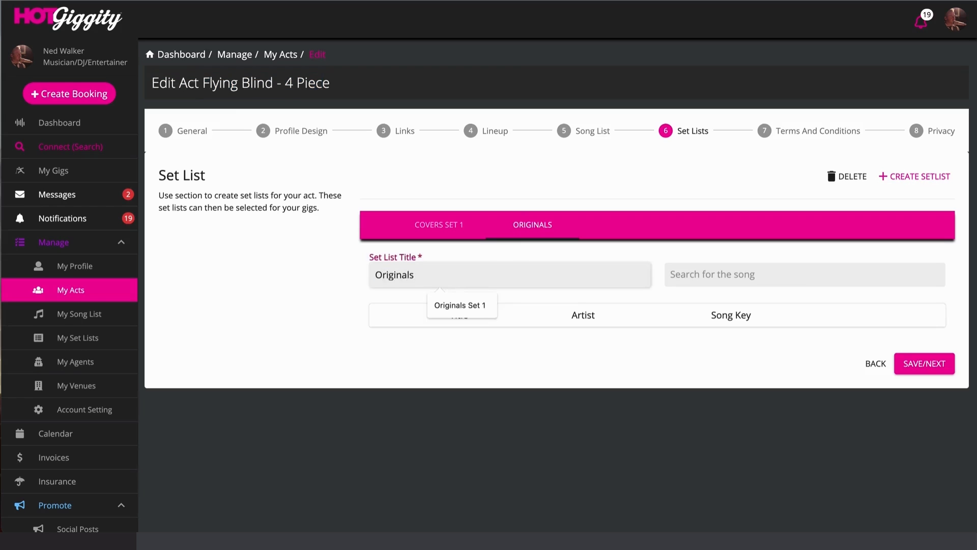
{"action": "left_click", "coordinate": [467, 304]}
- Try a song search for 'mir', save the empty set list, and reopen Originals Set 1
{"action": "left_click", "coordinate": [682, 279]}
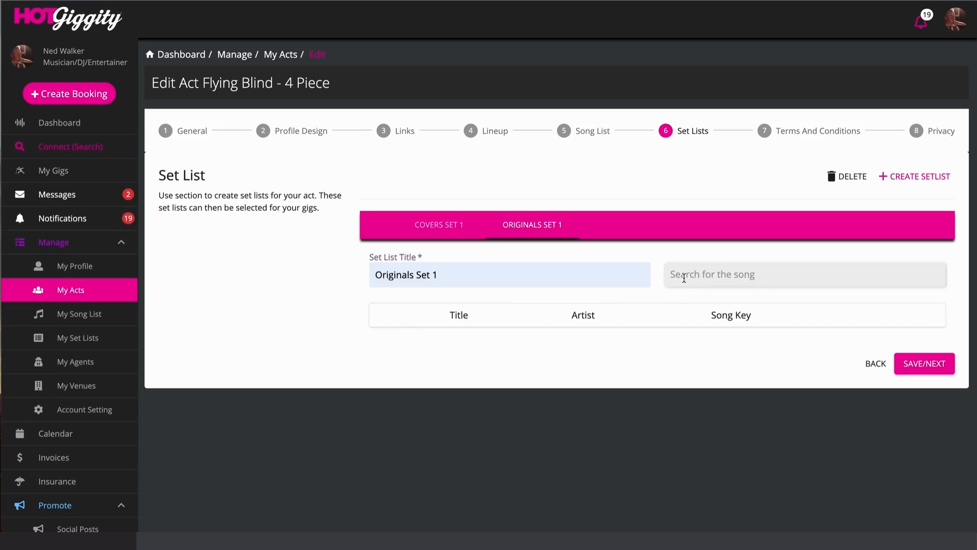
{"action": "type", "text": "y"}
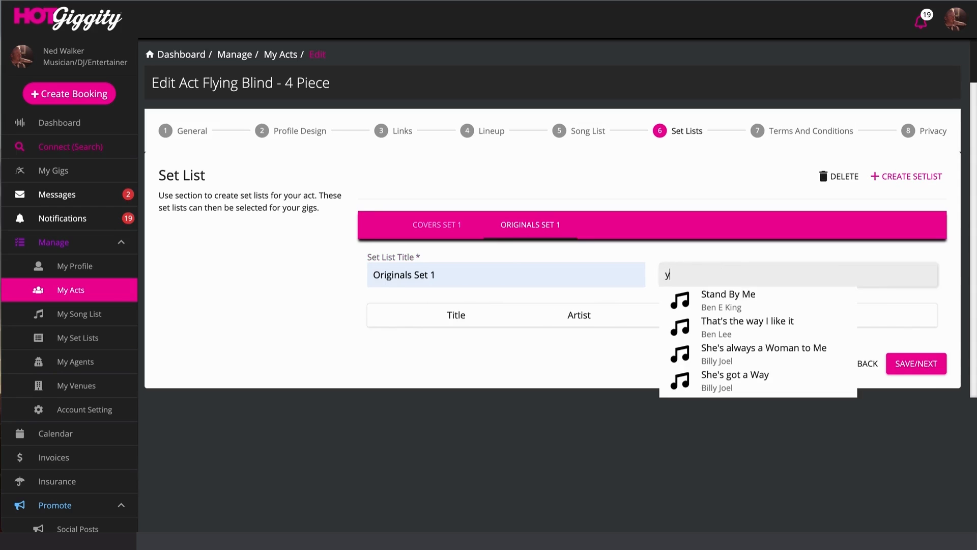
{"action": "key", "text": "BackSpace"}
{"action": "type", "text": "mir"}
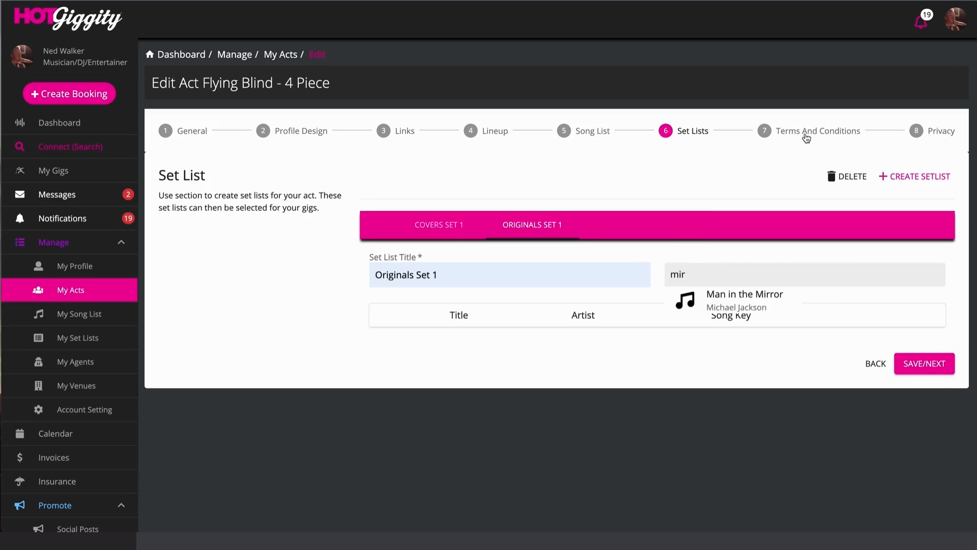
{"action": "left_click", "coordinate": [919, 364]}
{"action": "left_click", "coordinate": [708, 132]}
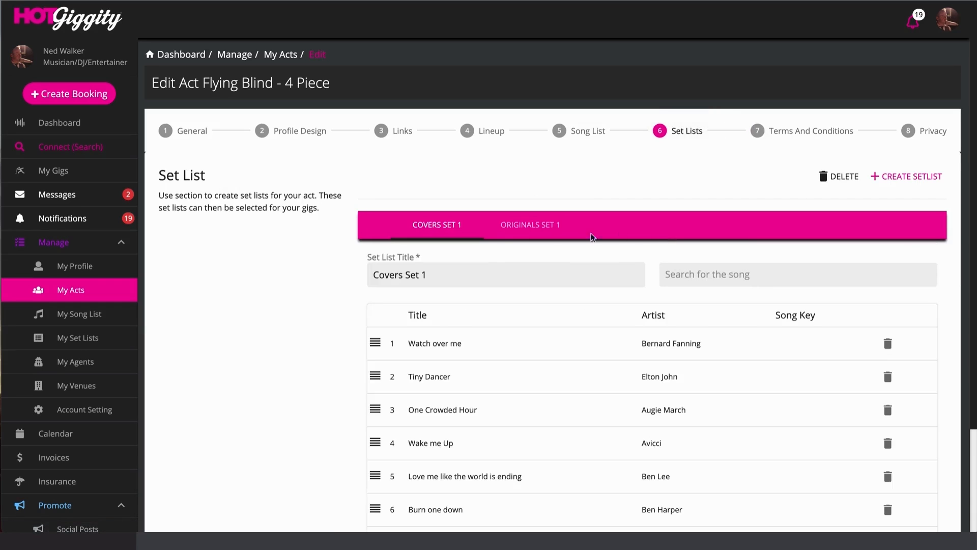
{"action": "left_click", "coordinate": [540, 224]}
- Switch to Covers Set 1, then review the four-term client contract and save it unchanged
{"action": "left_click", "coordinate": [433, 237]}
{"action": "left_click", "coordinate": [795, 133]}
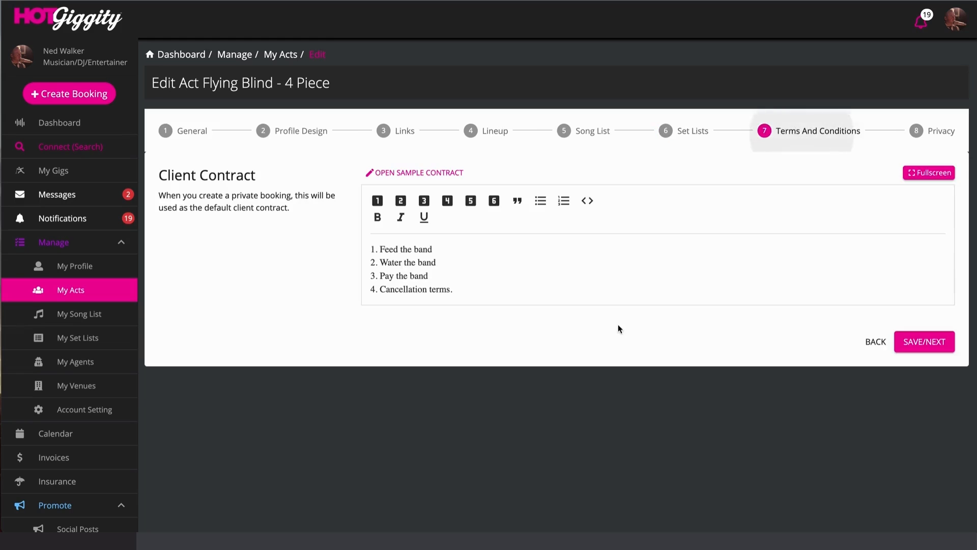
{"action": "left_click_drag", "start_coordinate": [461, 289], "coordinate": [373, 250]}
{"action": "left_click_drag", "start_coordinate": [256, 176], "coordinate": [154, 177]}
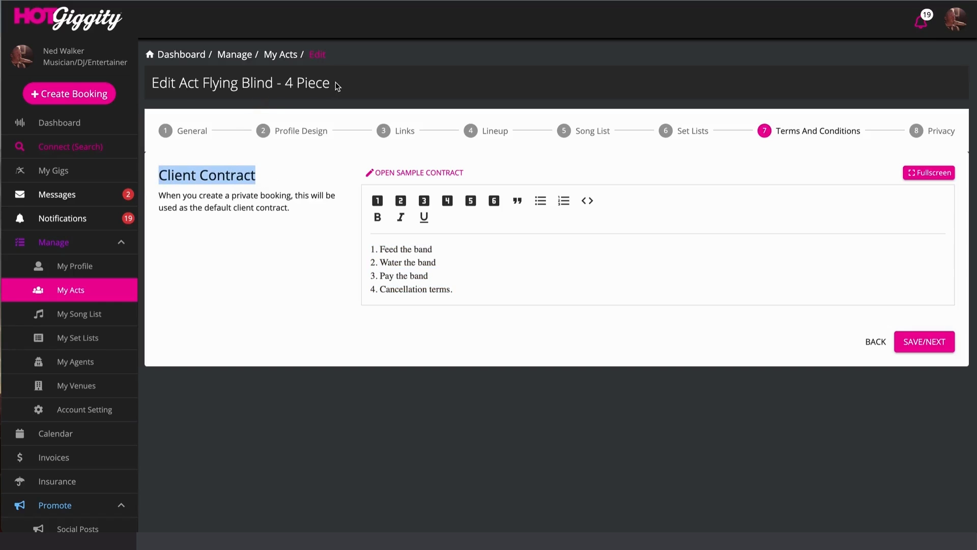
{"action": "left_click_drag", "start_coordinate": [331, 84], "coordinate": [151, 84]}
{"action": "left_click", "coordinate": [256, 223]}
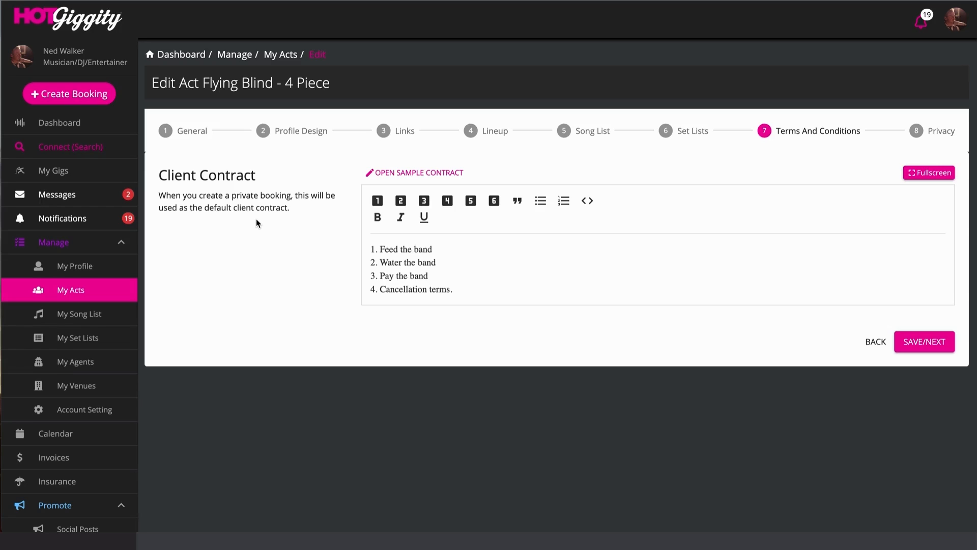
{"action": "left_click", "coordinate": [942, 136]}
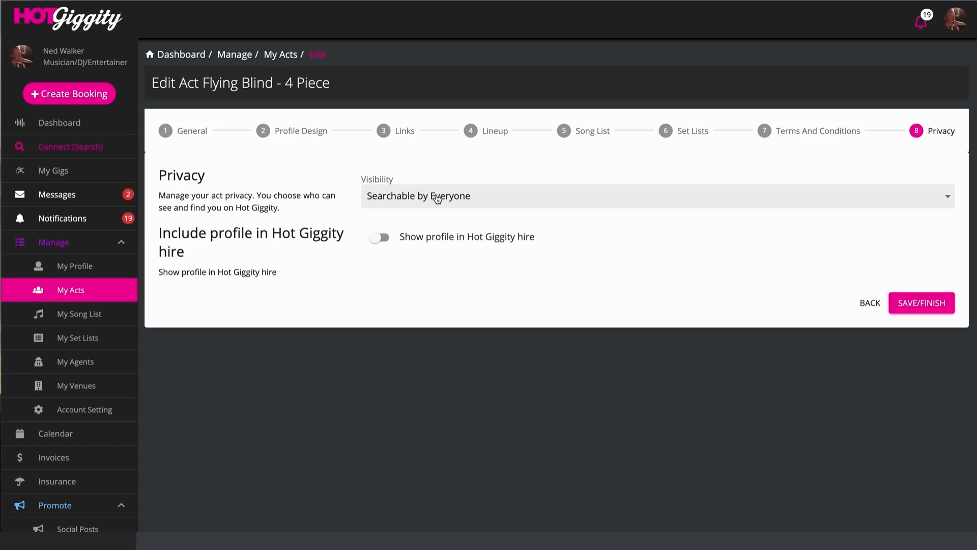
- Keep visibility at Searchable by Everyone and return to the General step
{"action": "left_click", "coordinate": [436, 199]}
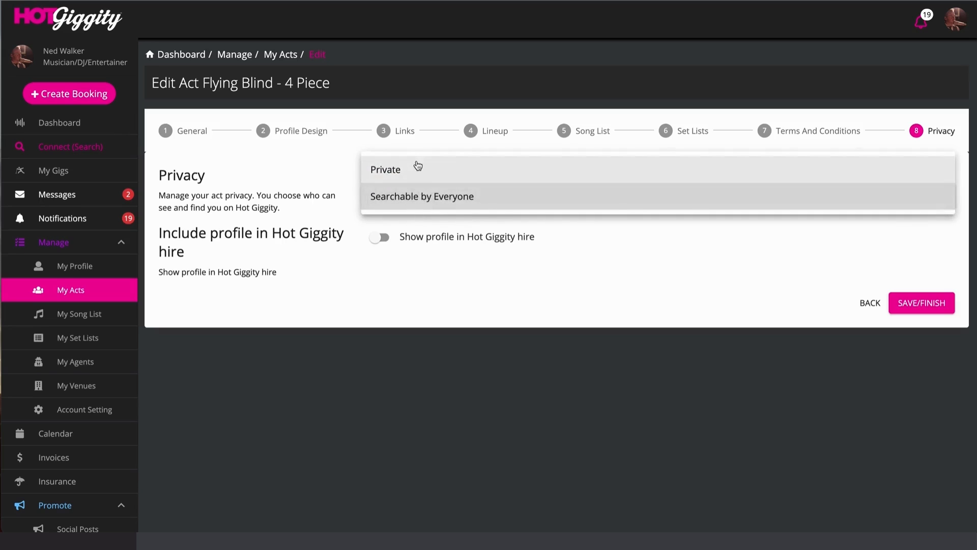
{"action": "left_click", "coordinate": [448, 200]}
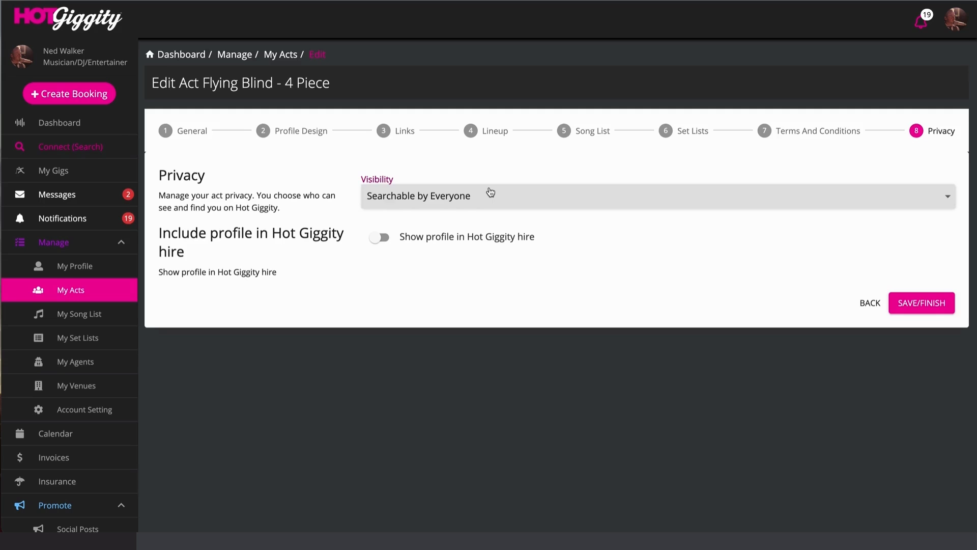
{"action": "left_click", "coordinate": [171, 131]}
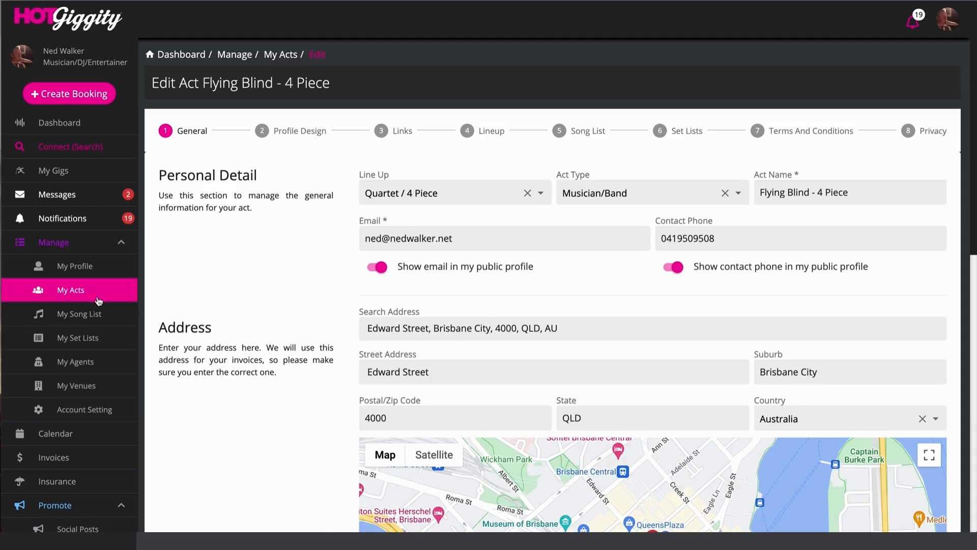
- Go back to My Acts to see the Flying Blind - 4 Piece card
{"action": "left_click", "coordinate": [71, 291]}
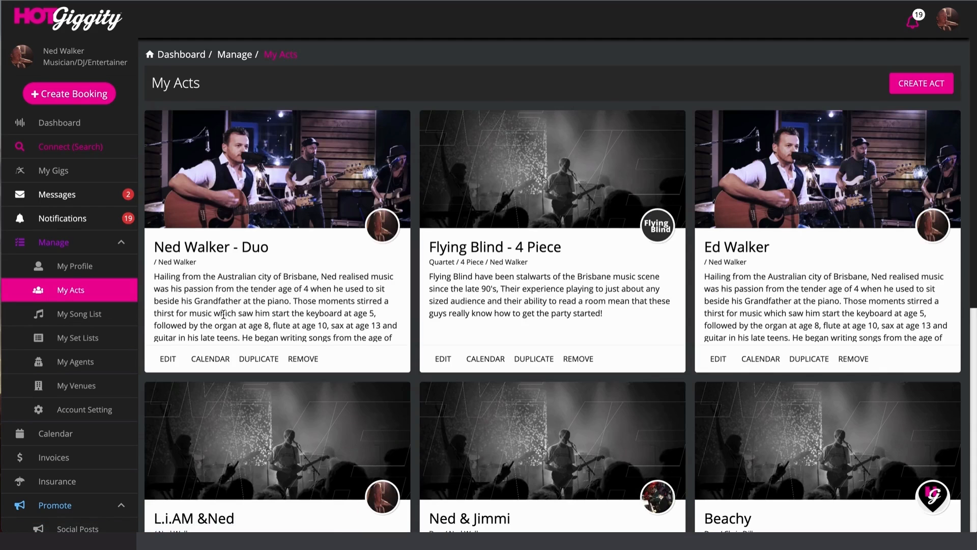